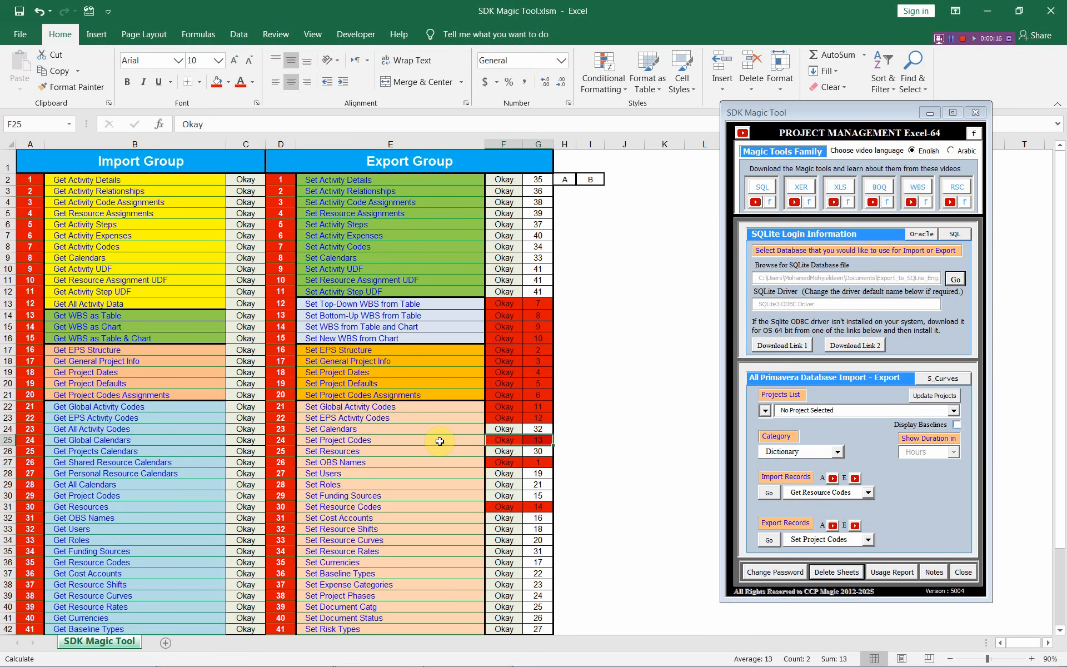
- Import the database's resource codes into a worksheet with Get Resource Codes to check which records it holds
{"action": "left_click", "coordinate": [439, 442]}
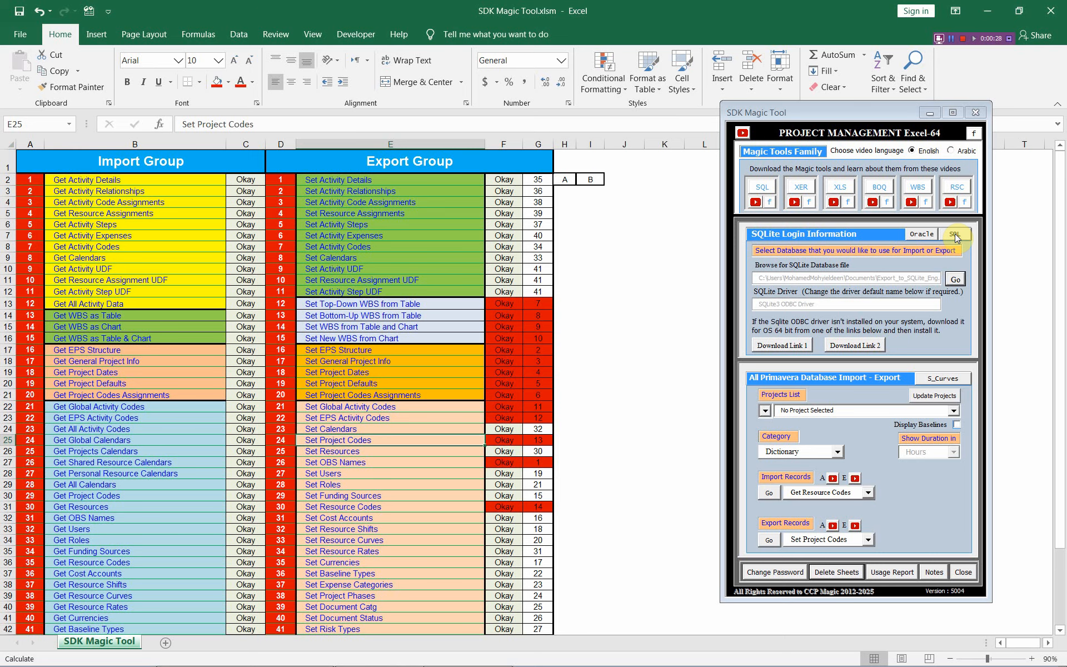
{"action": "left_click", "coordinate": [868, 493]}
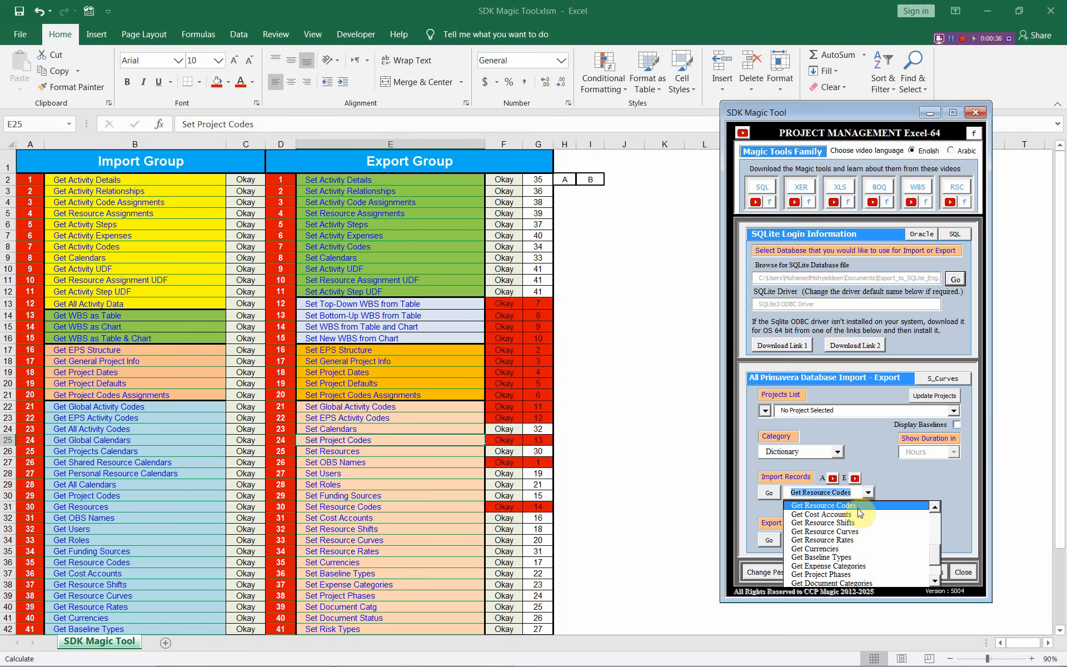
{"action": "left_click", "coordinate": [859, 507]}
{"action": "left_click", "coordinate": [775, 492]}
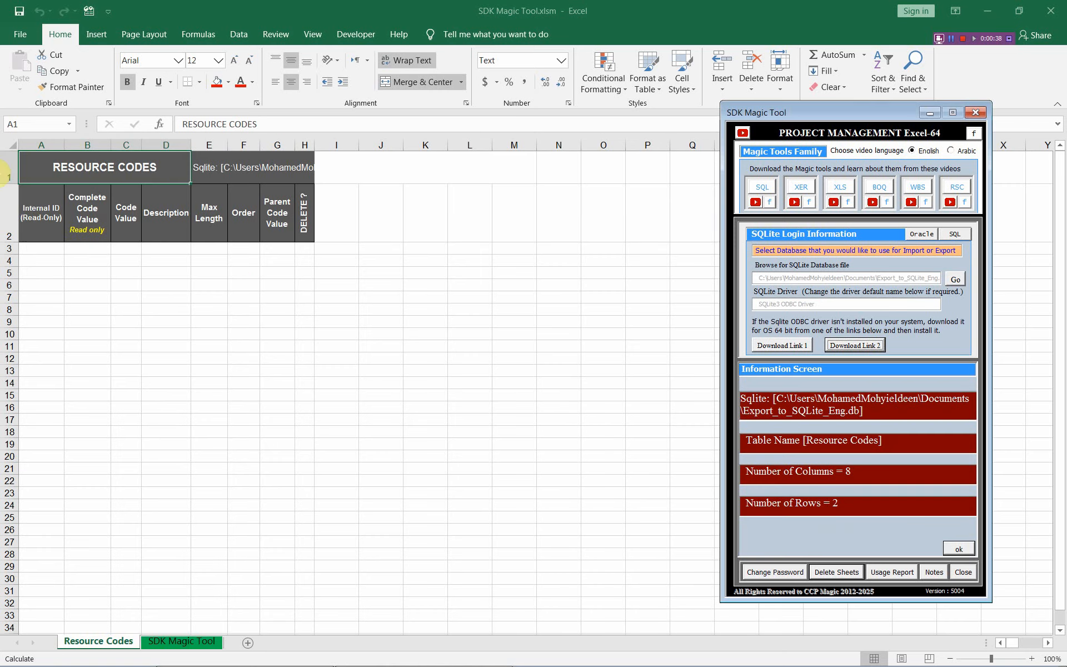
{"action": "left_click", "coordinate": [42, 248]}
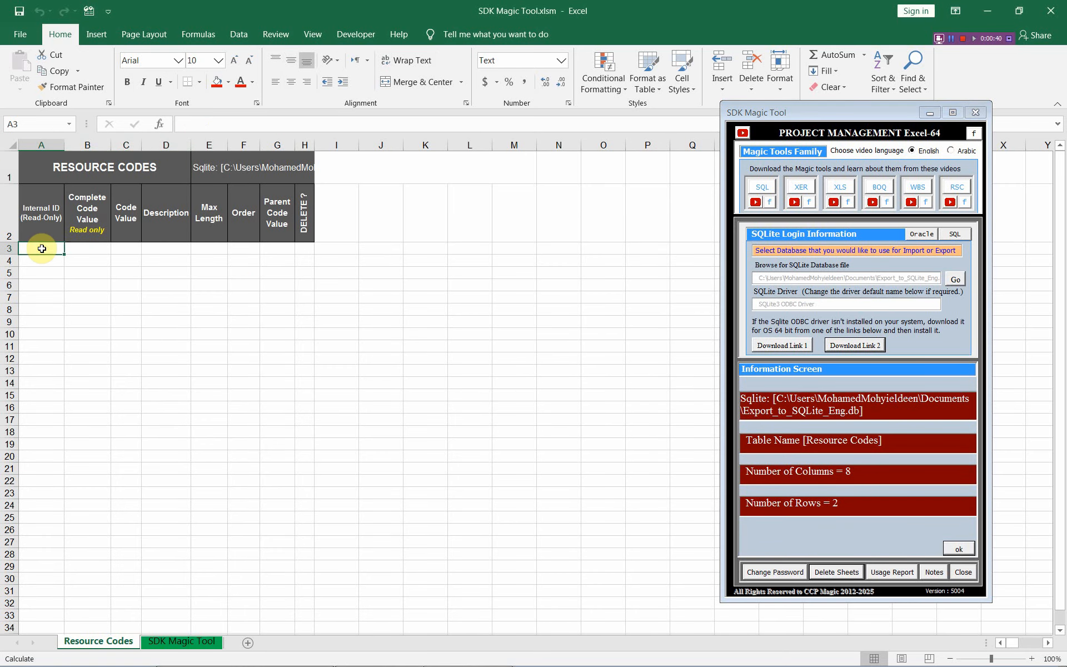
{"action": "left_click", "coordinate": [959, 548]}
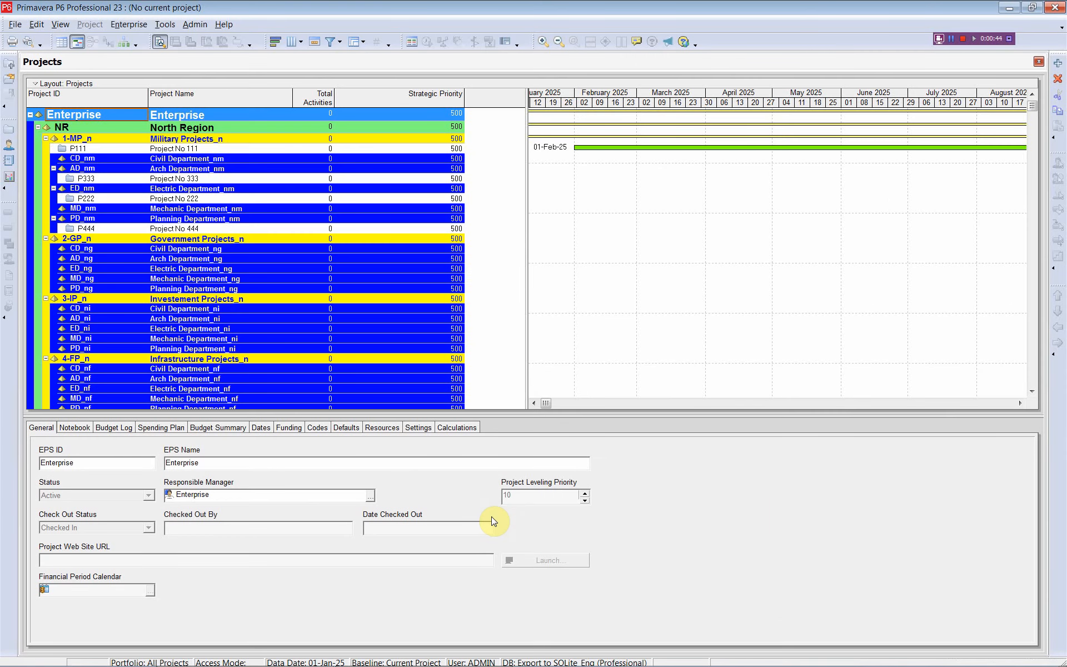
- Switch to Primavera P6 and check the enterprise Resource Codes for existing code types, then close the dialog
{"action": "left_click", "coordinate": [129, 25]}
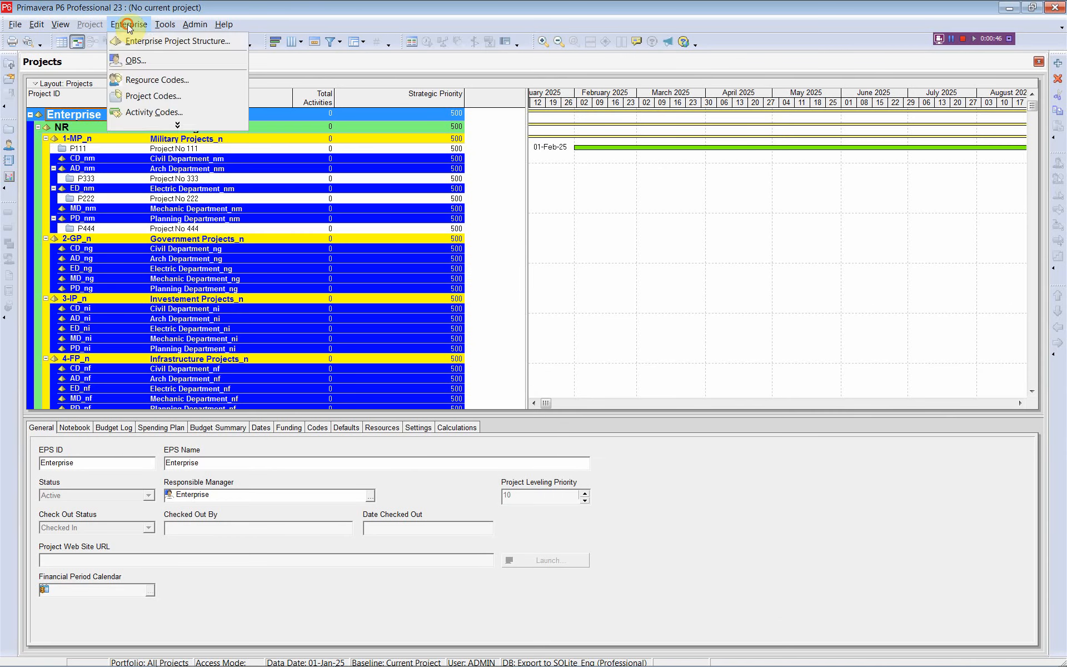
{"action": "left_click", "coordinate": [135, 82]}
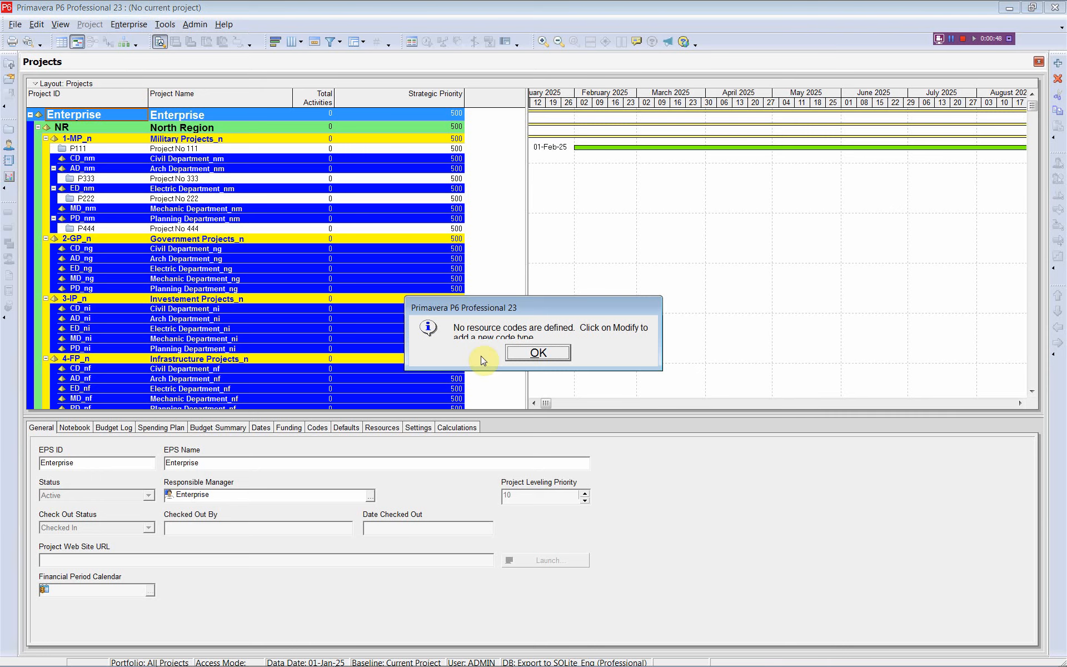
{"action": "left_click", "coordinate": [538, 354]}
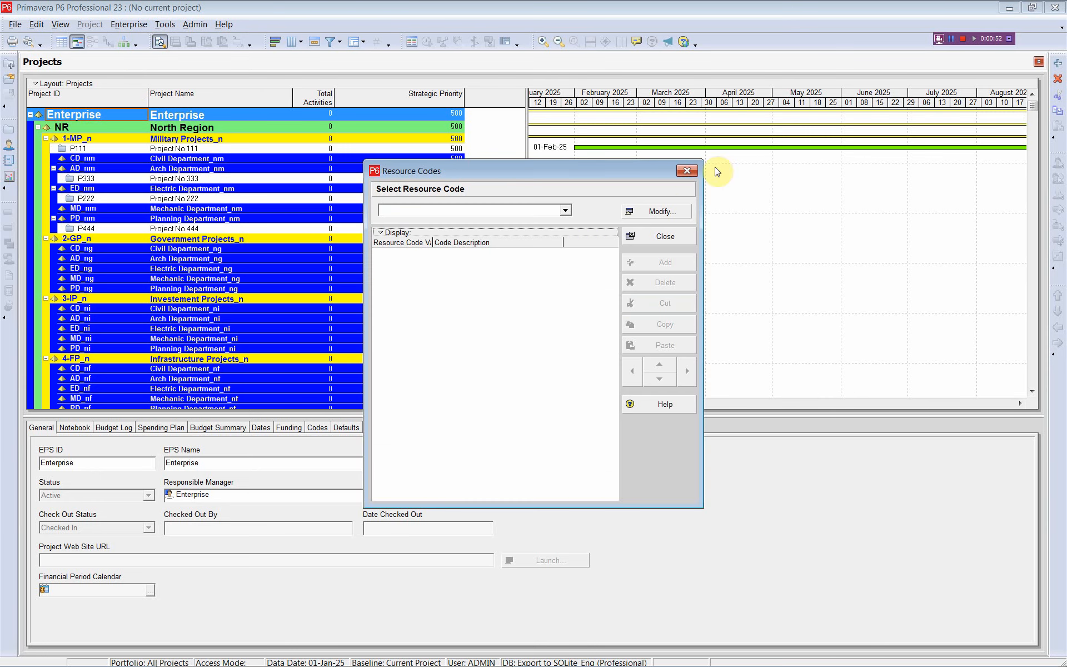
{"action": "key", "text": "Escape"}
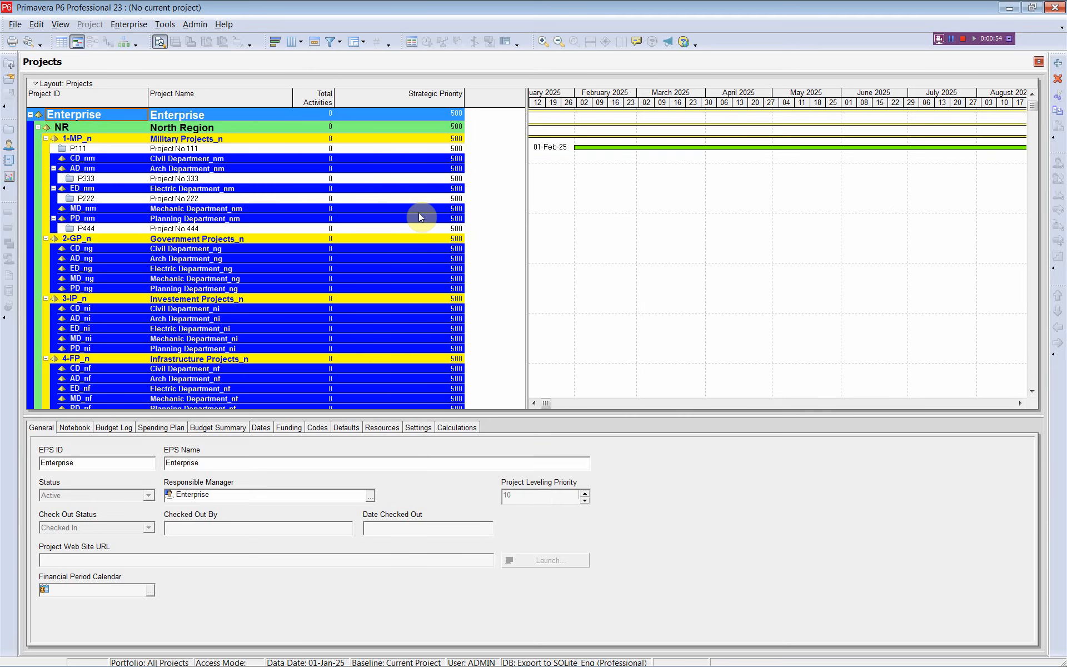
- Switch back to Excel and import the resource codes from the Import_from_SQLite_Eng.db database
{"action": "key", "text": "alt+Tab"}
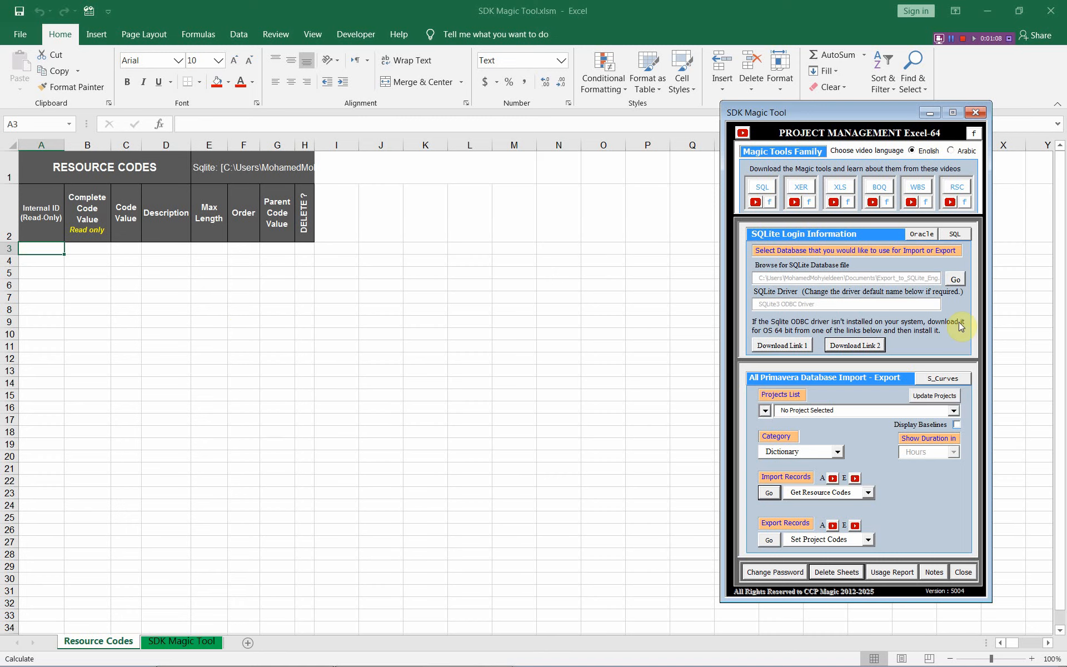
{"action": "left_click", "coordinate": [956, 279]}
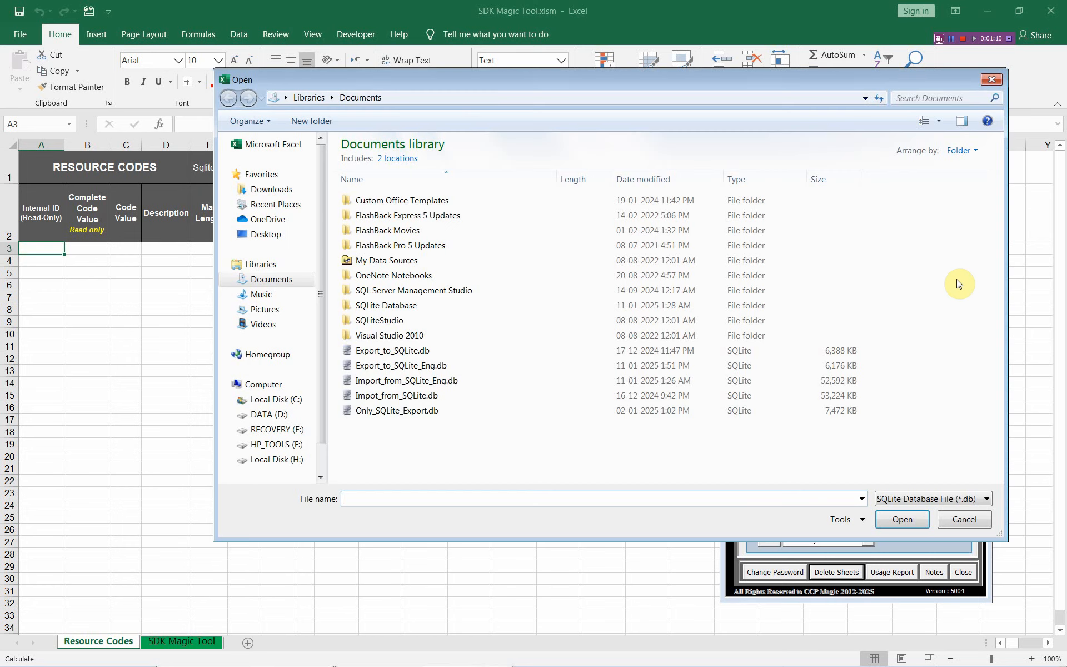
{"action": "left_click", "coordinate": [388, 382]}
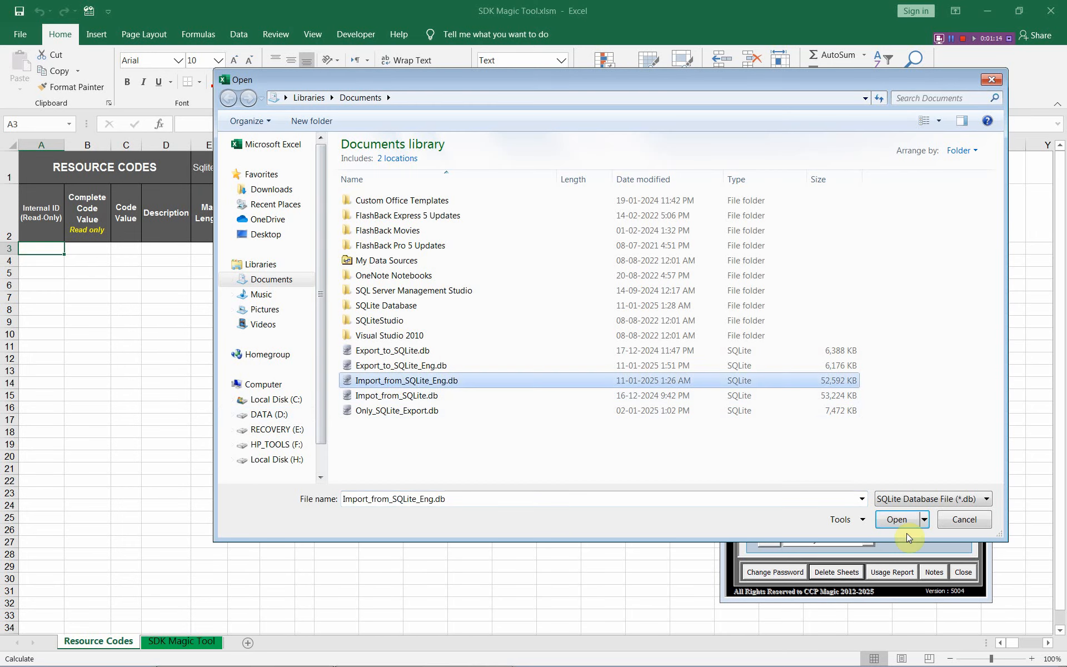
{"action": "left_click", "coordinate": [905, 519]}
{"action": "left_click", "coordinate": [769, 492]}
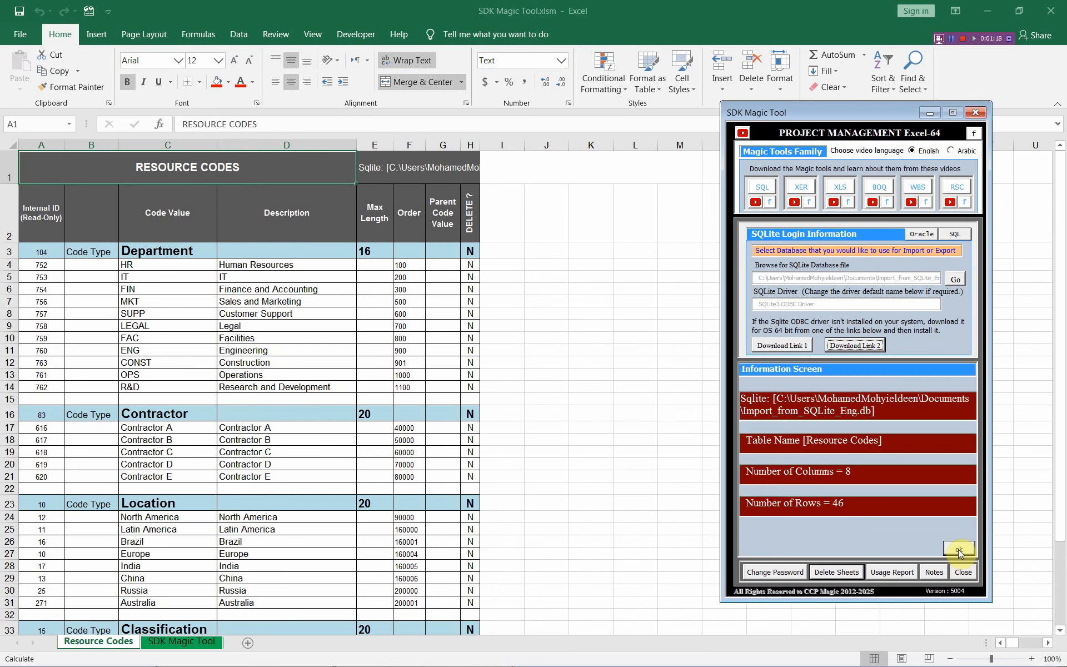
{"action": "left_click", "coordinate": [959, 551]}
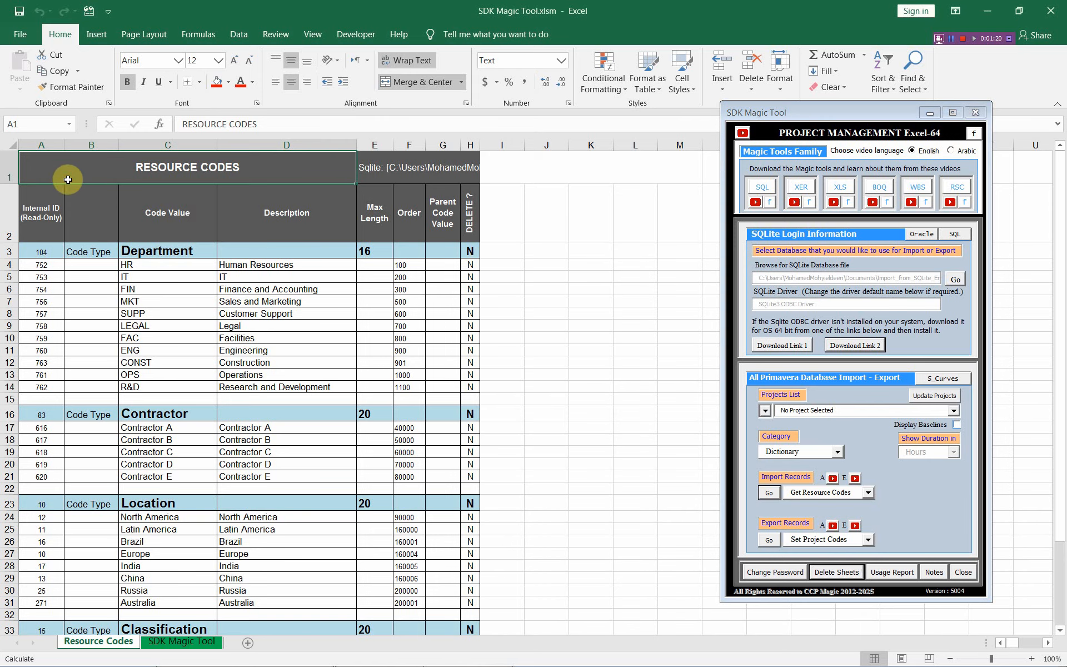
- Clear all the Internal ID values in cells A3 to A46 of the Resource Codes sheet
{"action": "left_click_drag", "start_coordinate": [37, 252], "coordinate": [34, 464]}
{"action": "scroll", "coordinate": [40, 510], "scroll_direction": "up", "scroll_amount": 3}
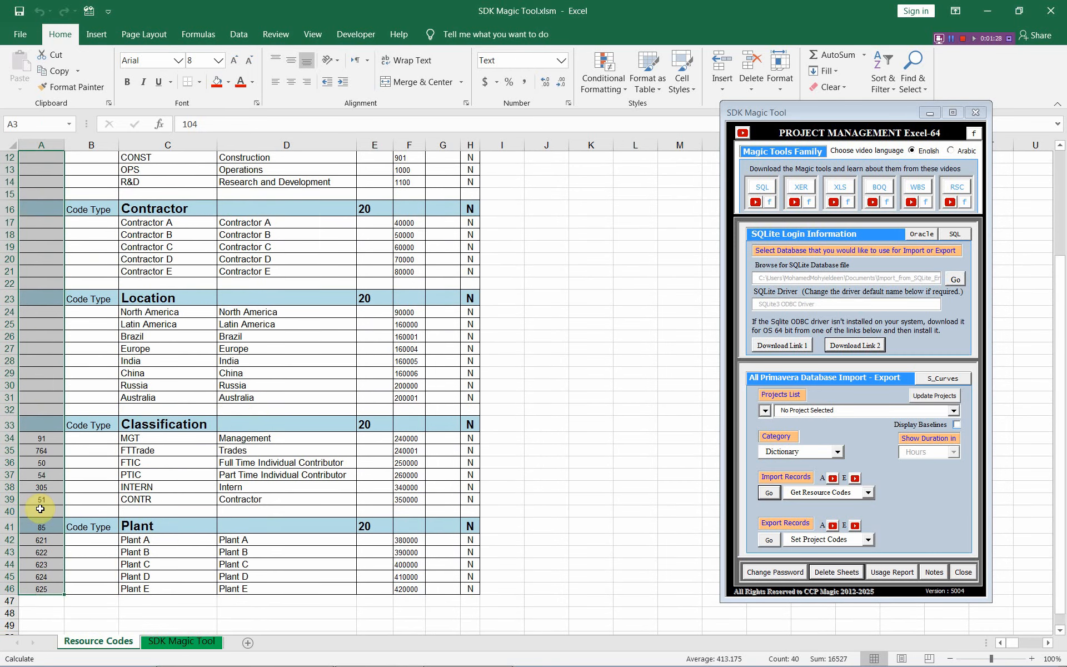
{"action": "scroll", "coordinate": [41, 509], "scroll_direction": "up", "scroll_amount": 4}
{"action": "key", "text": "Delete"}
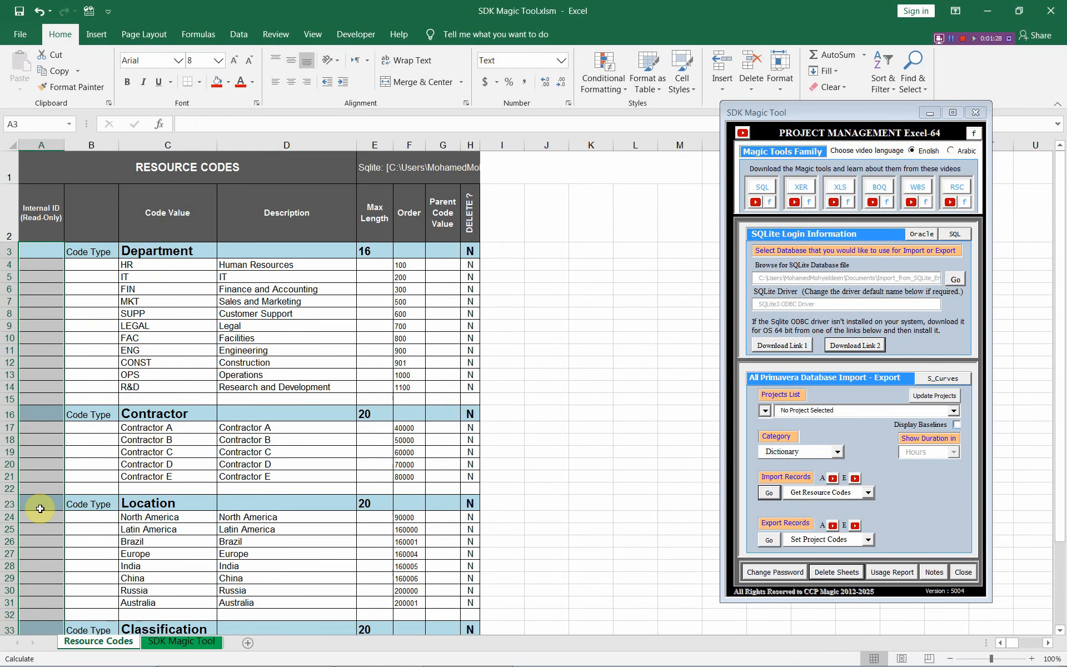
{"action": "left_click", "coordinate": [74, 179]}
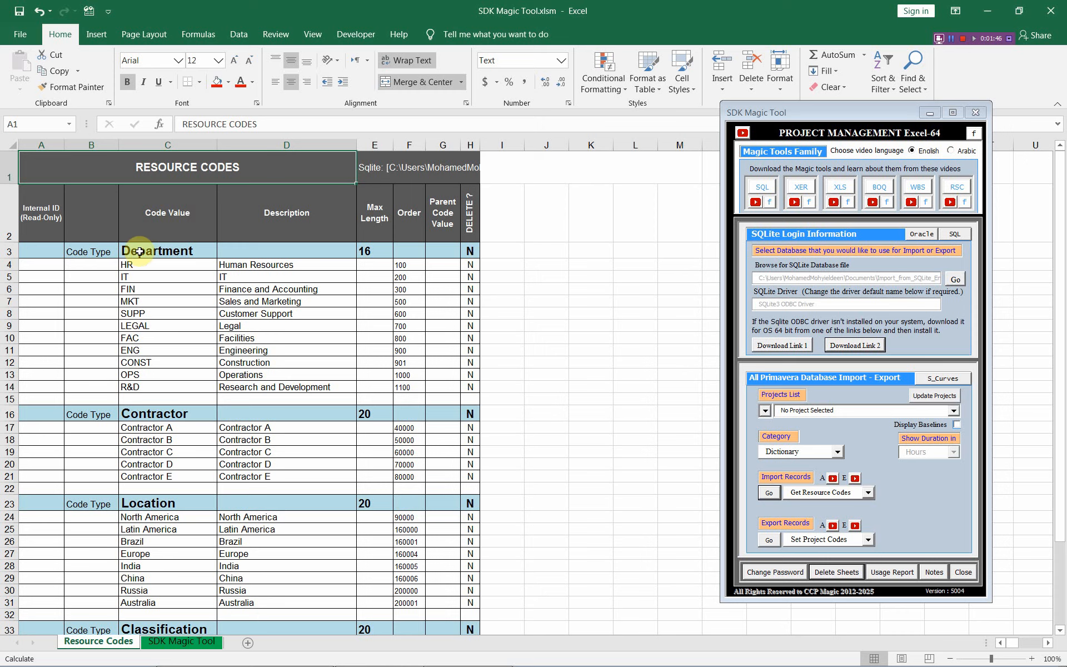
- Examine how the sheet is laid out: code type rows, their code values, the blank separator rows and the Order column
{"action": "left_click", "coordinate": [139, 252]}
{"action": "left_click_drag", "start_coordinate": [142, 265], "coordinate": [145, 386]}
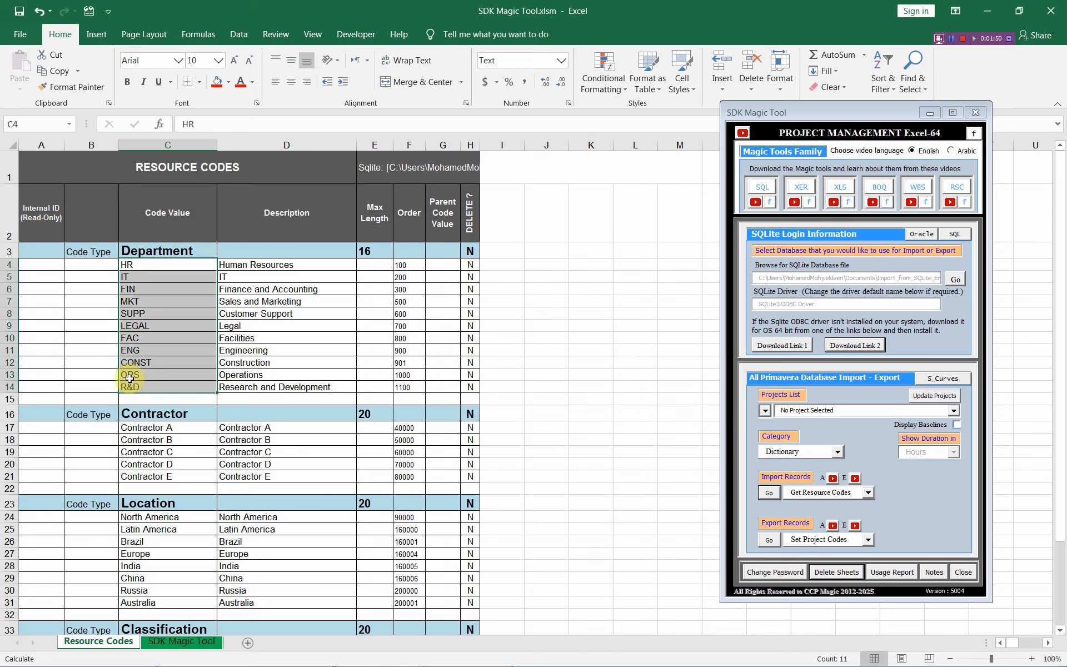
{"action": "left_click_drag", "start_coordinate": [33, 401], "coordinate": [470, 398]}
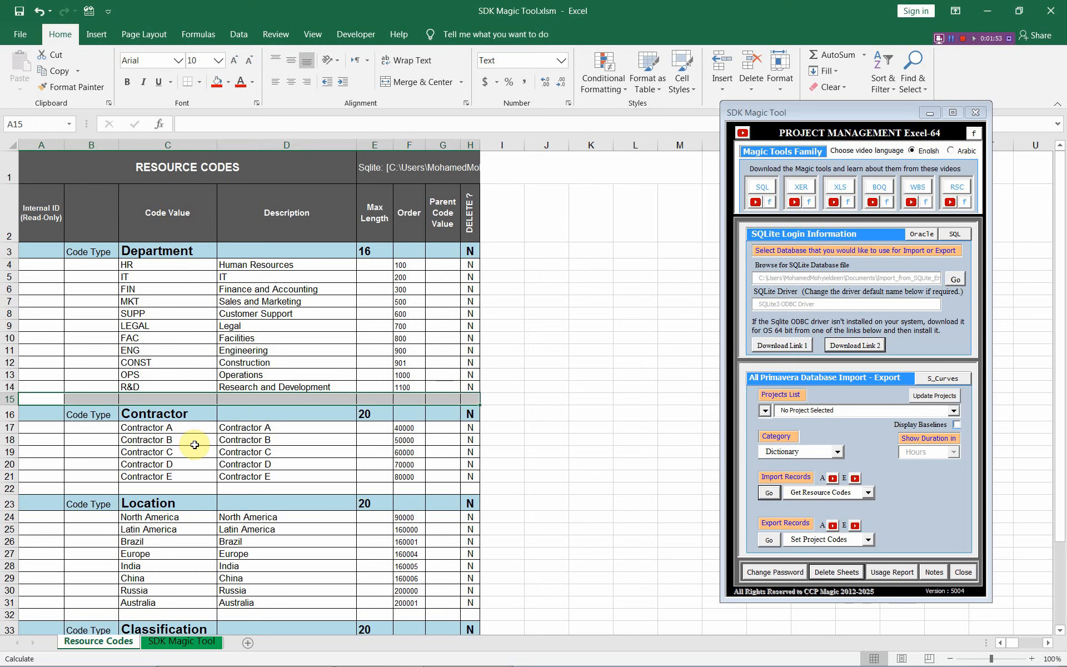
{"action": "left_click", "coordinate": [169, 412]}
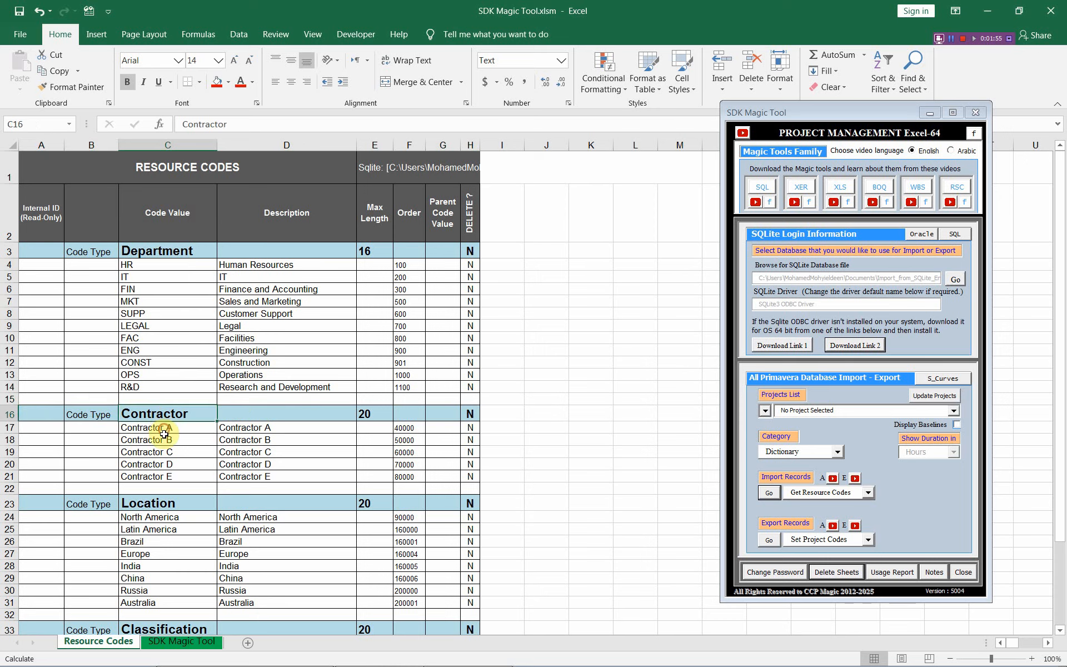
{"action": "left_click_drag", "start_coordinate": [167, 433], "coordinate": [470, 488]}
{"action": "left_click", "coordinate": [40, 488]}
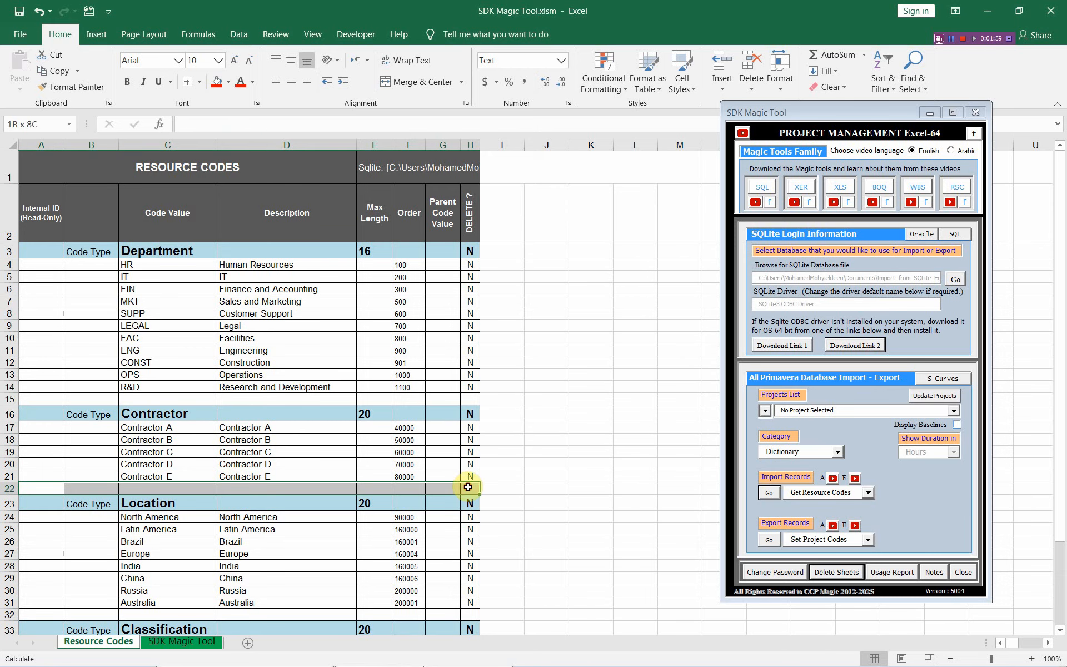
{"action": "scroll", "coordinate": [261, 319], "scroll_direction": "down", "scroll_amount": 2}
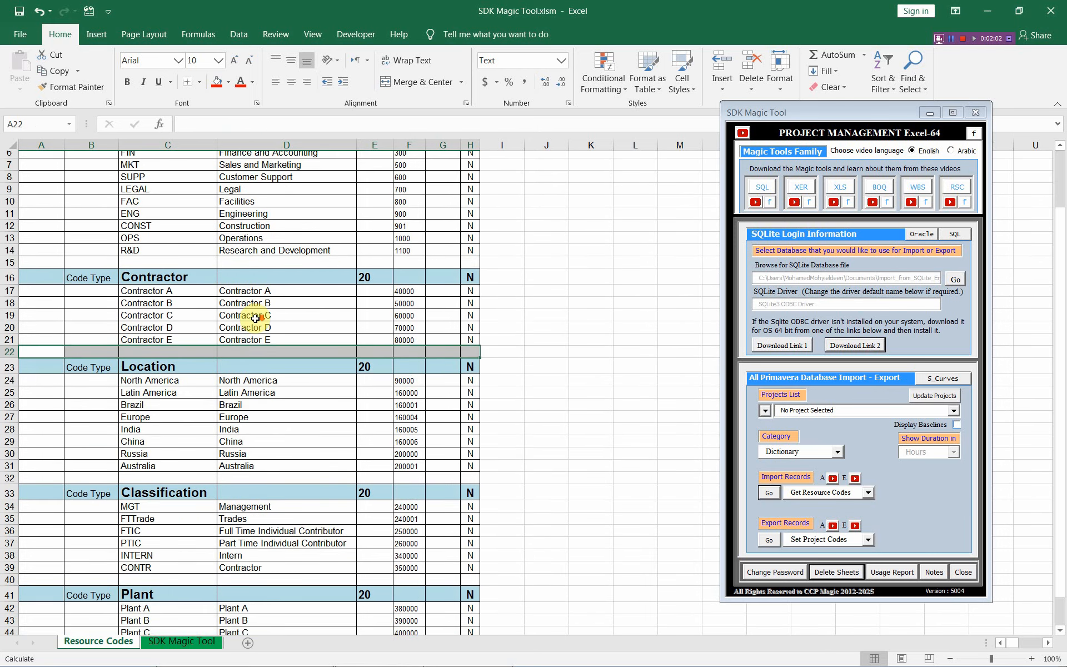
{"action": "scroll", "coordinate": [255, 319], "scroll_direction": "up", "scroll_amount": 2}
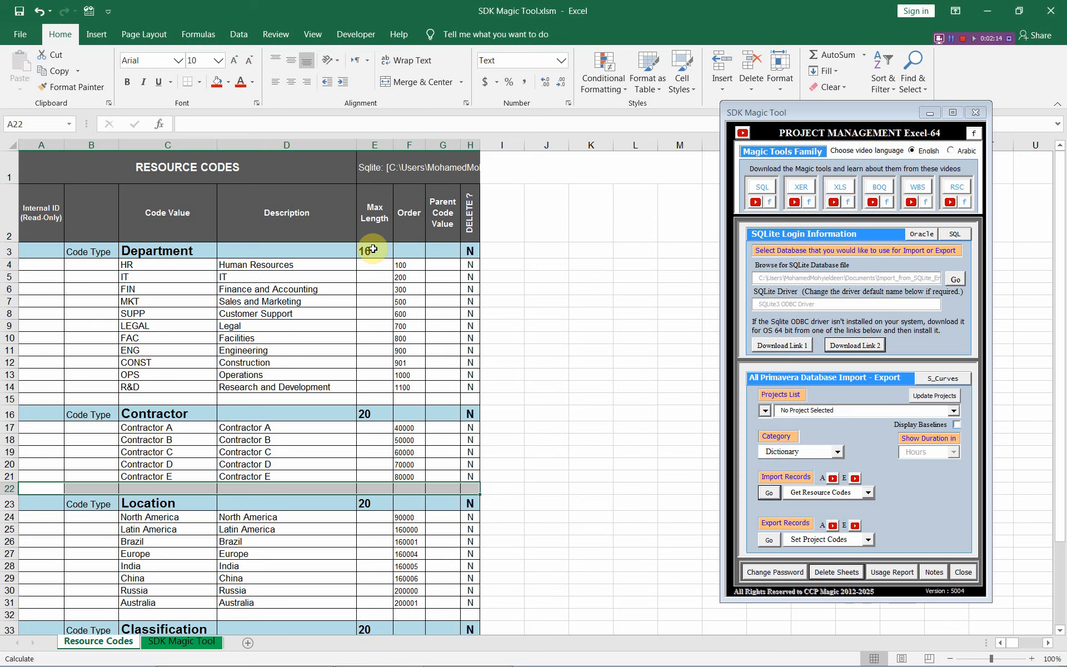
{"action": "left_click", "coordinate": [407, 252]}
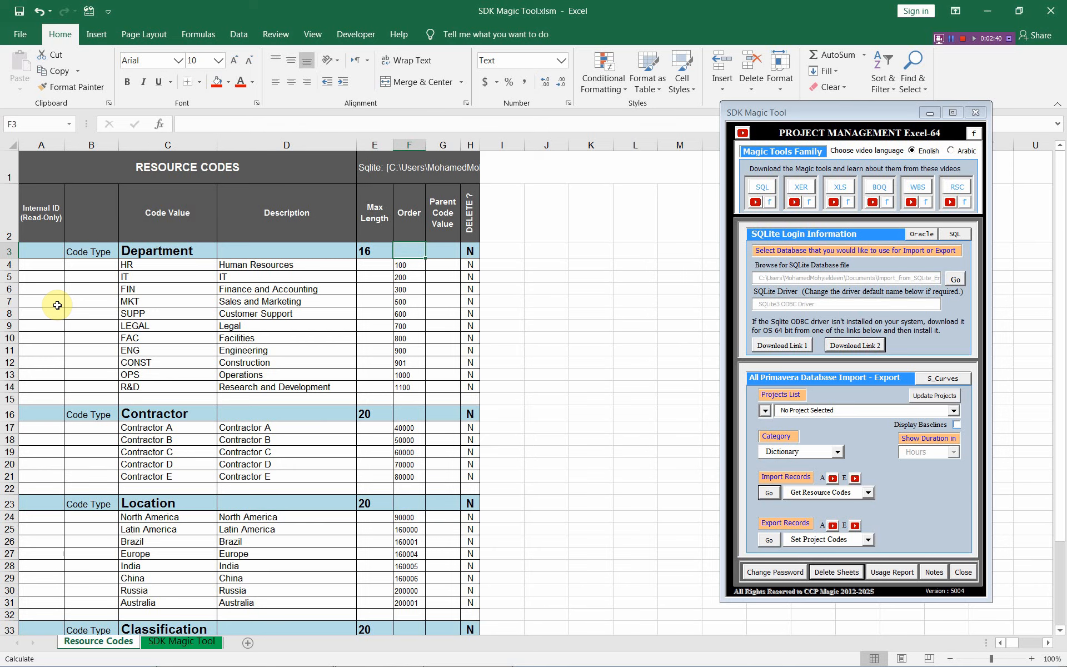
- Choose Export_to_SQLite_Eng.db as the SQLite database for the export
{"action": "left_click", "coordinate": [952, 280]}
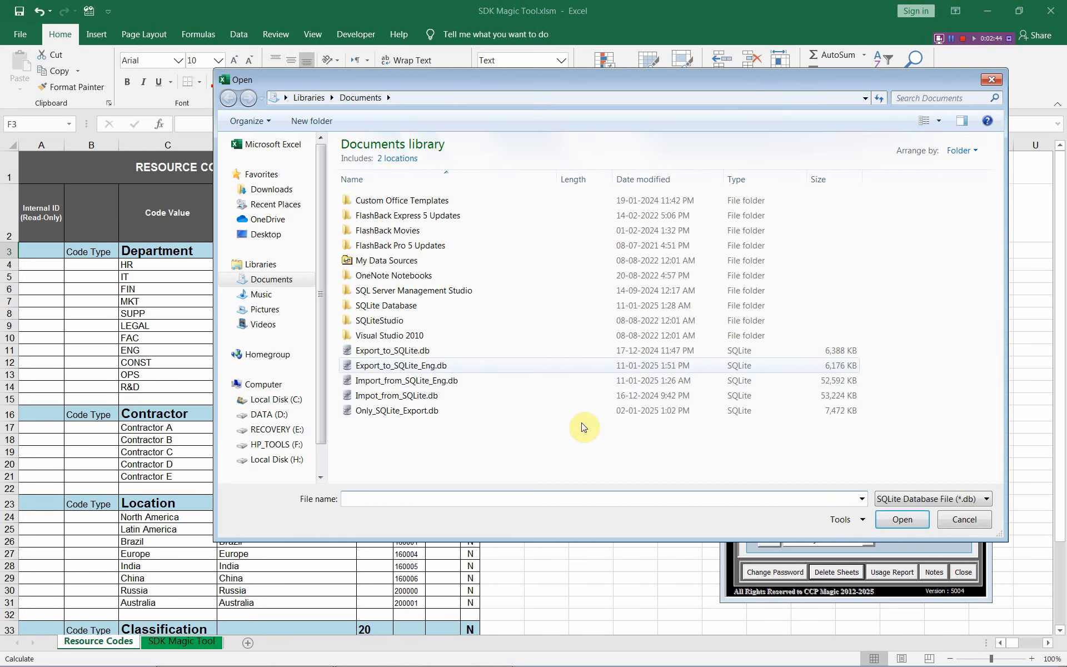
{"action": "left_click", "coordinate": [381, 365]}
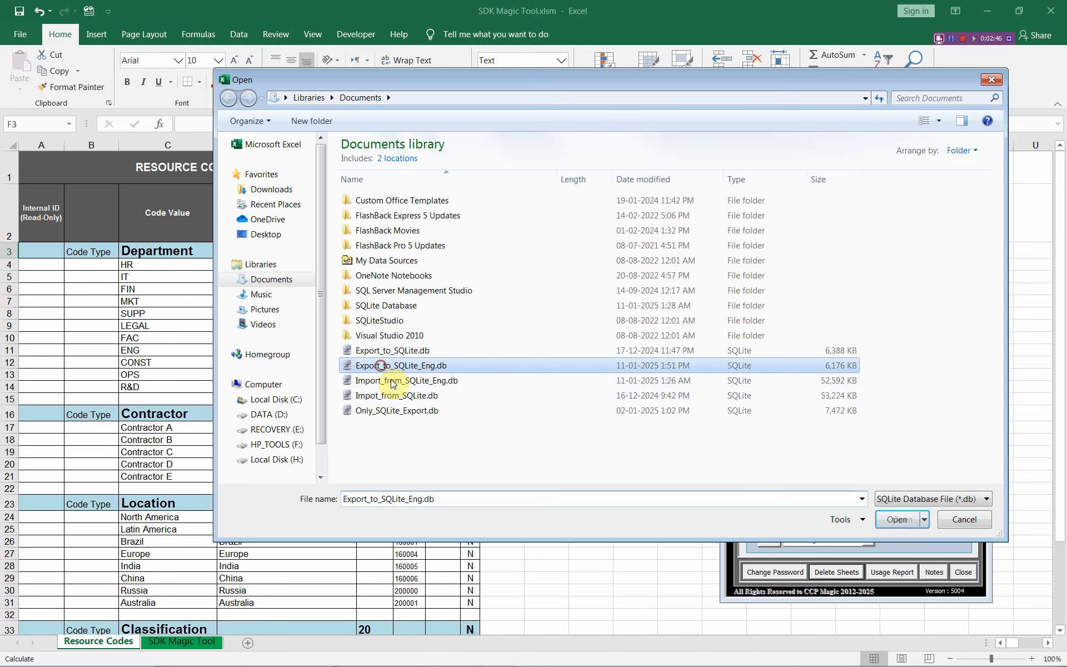
{"action": "left_click", "coordinate": [892, 522]}
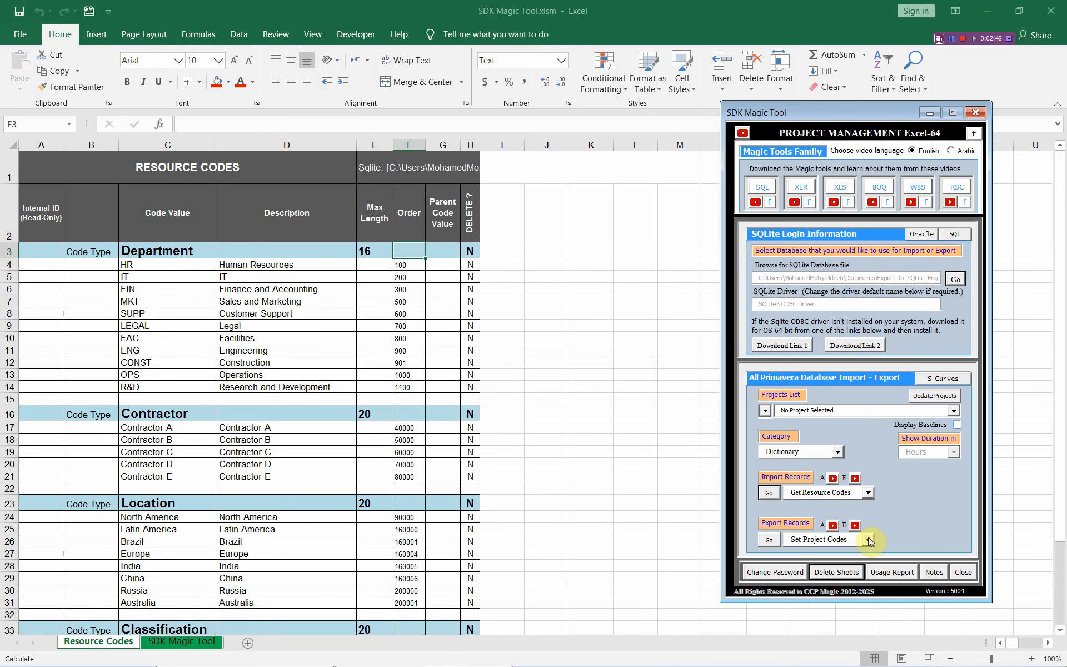
- Export the sheet's records to the database using Set Resource Codes and acknowledge the update
{"action": "left_click", "coordinate": [868, 538]}
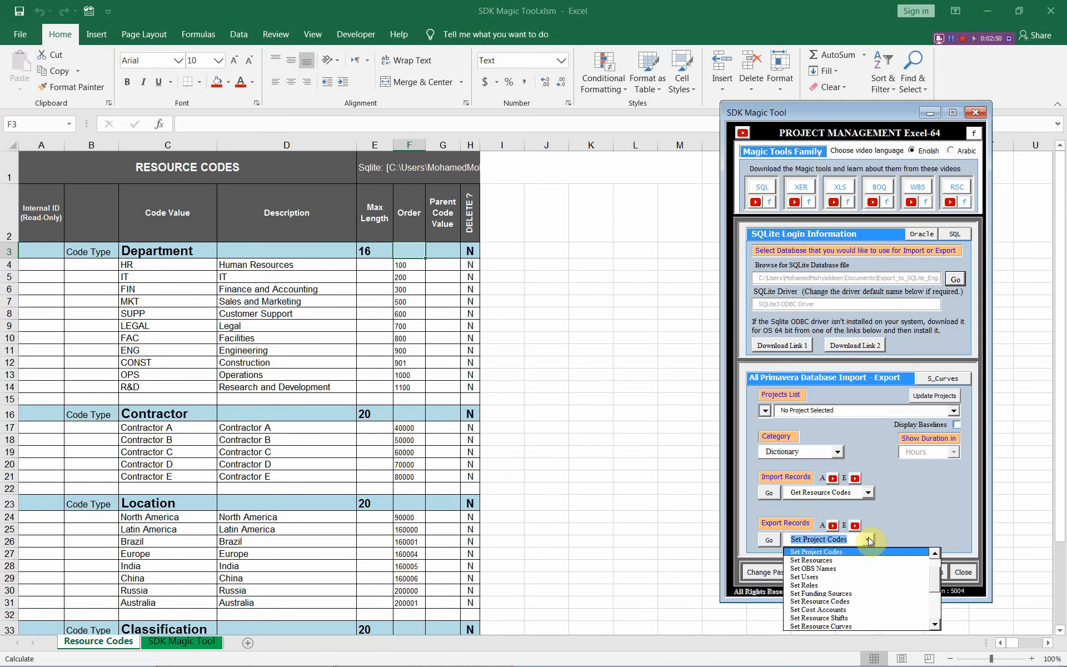
{"action": "left_click", "coordinate": [856, 601]}
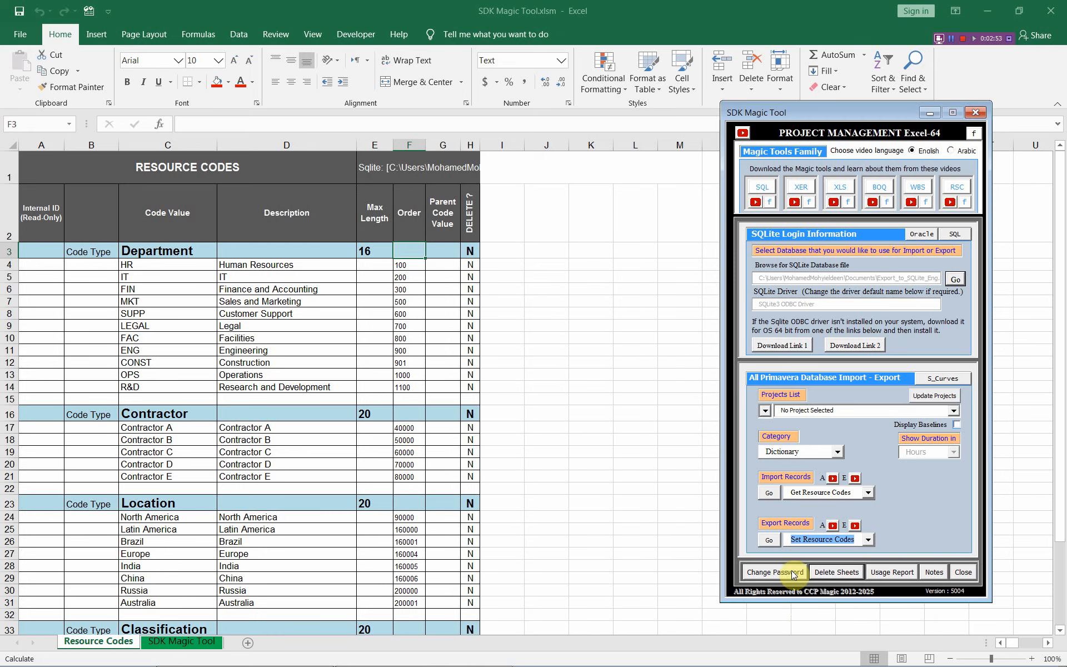
{"action": "left_click", "coordinate": [766, 540]}
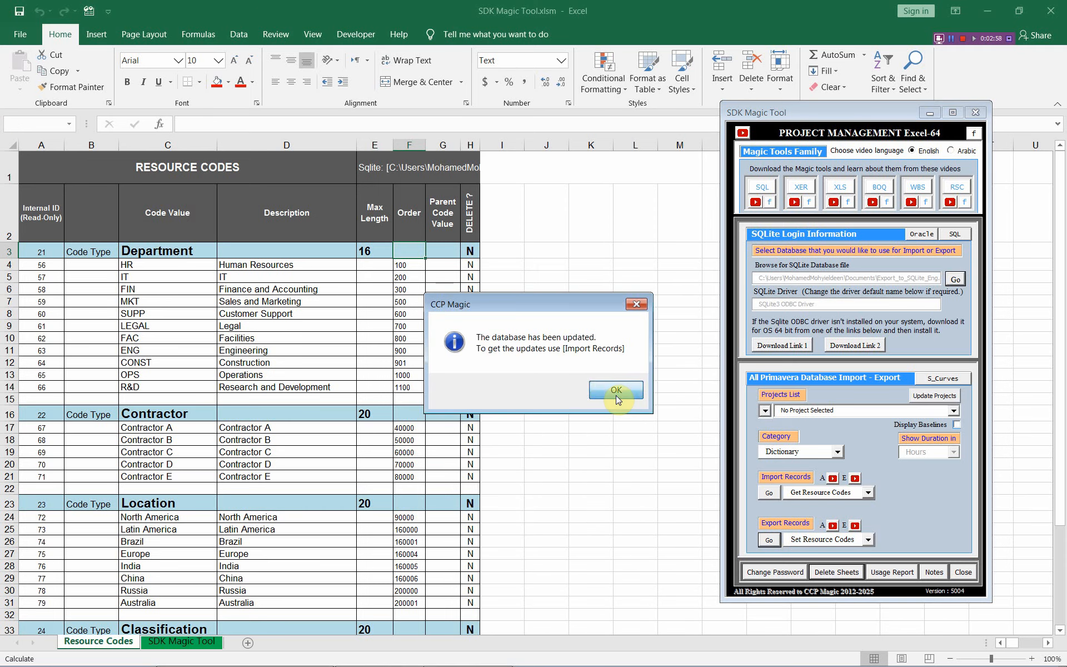
{"action": "left_click", "coordinate": [616, 392]}
{"action": "left_click", "coordinate": [126, 173]}
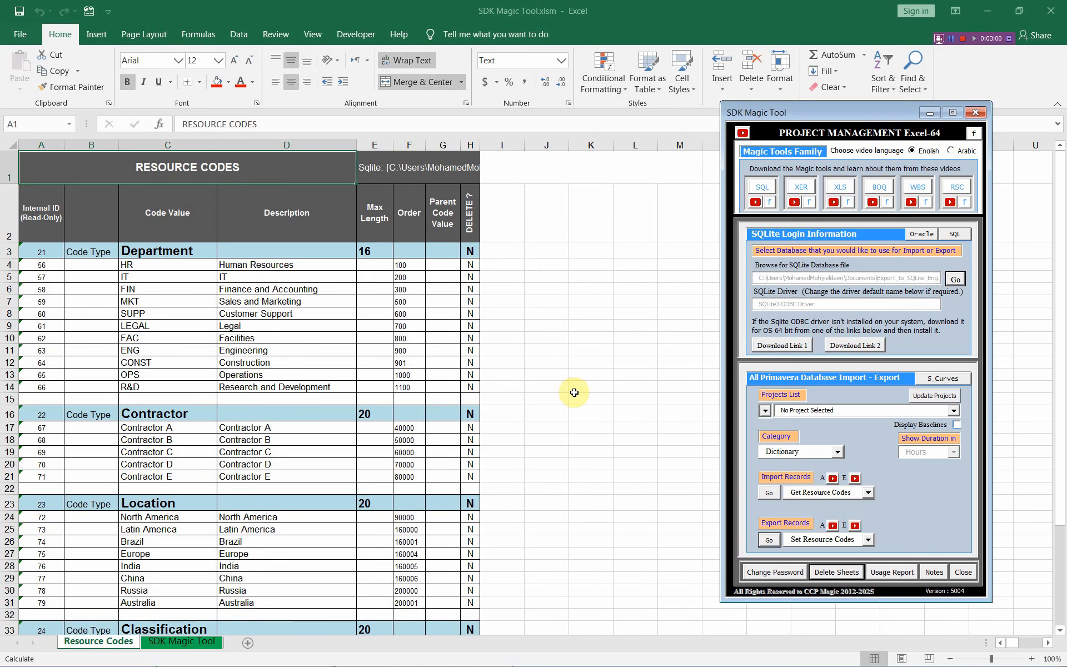
- Re-import the resource codes from Export_to_SQLite_Eng.db and review the Internal ID column
{"action": "left_click", "coordinate": [767, 492]}
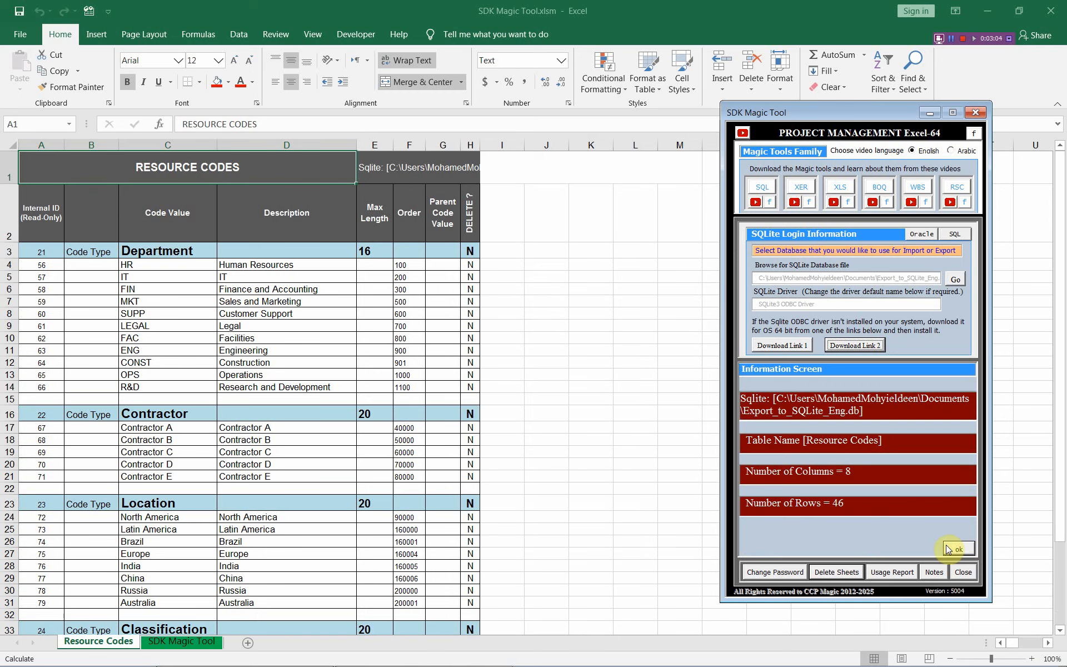
{"action": "left_click", "coordinate": [949, 549]}
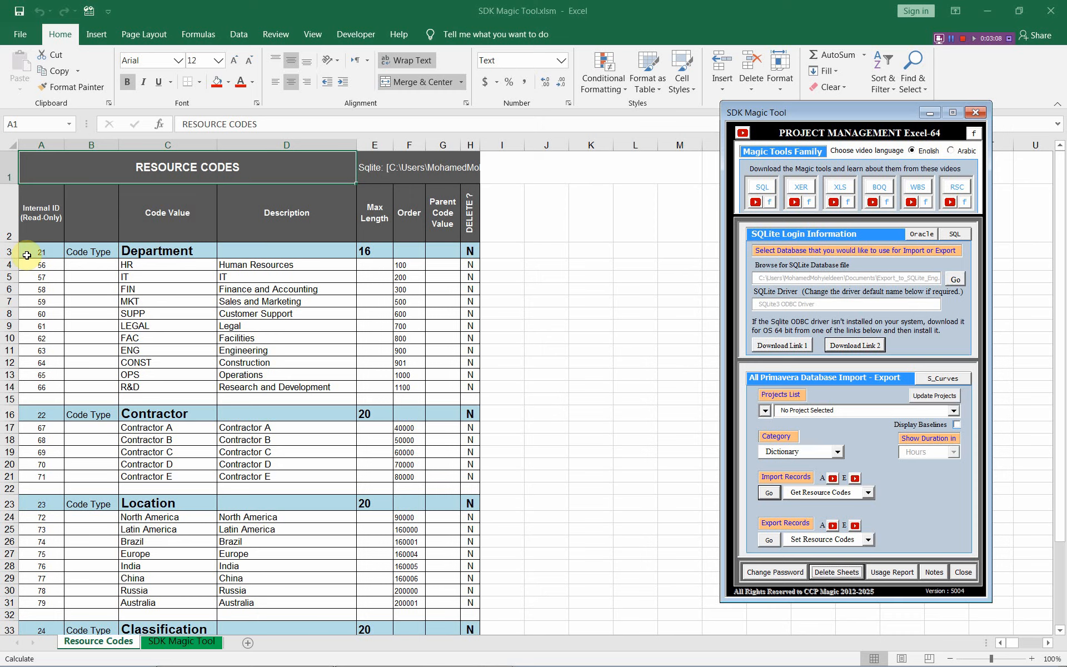
{"action": "left_click_drag", "start_coordinate": [27, 255], "coordinate": [34, 478]}
- Switch to Primavera P6 and refresh its data
{"action": "key", "text": "alt+Tab"}
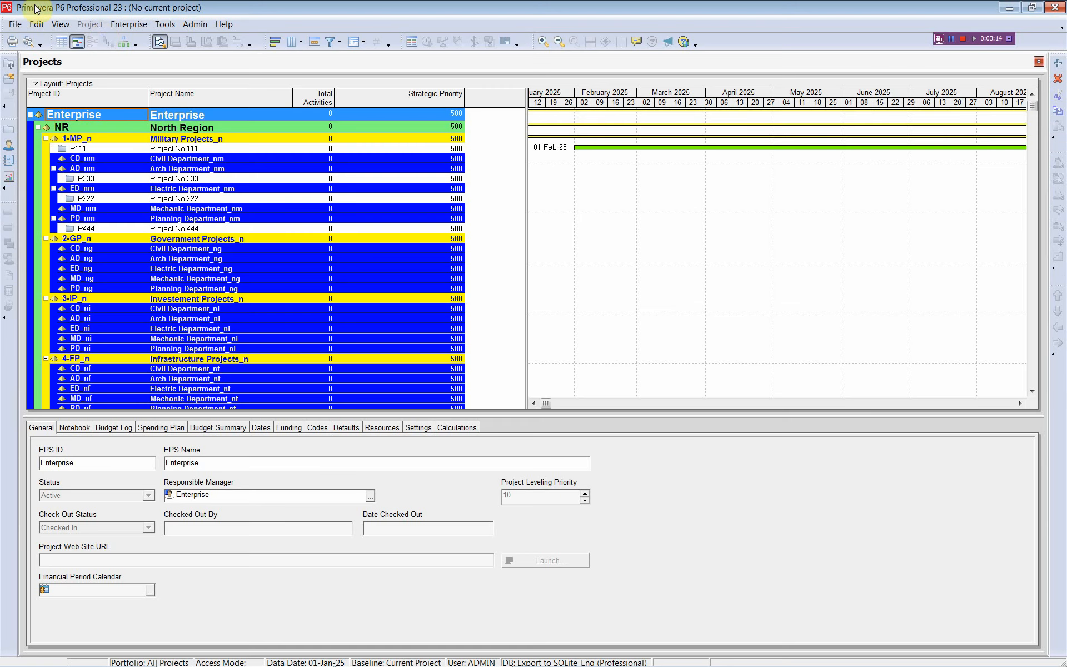
{"action": "left_click", "coordinate": [15, 25]}
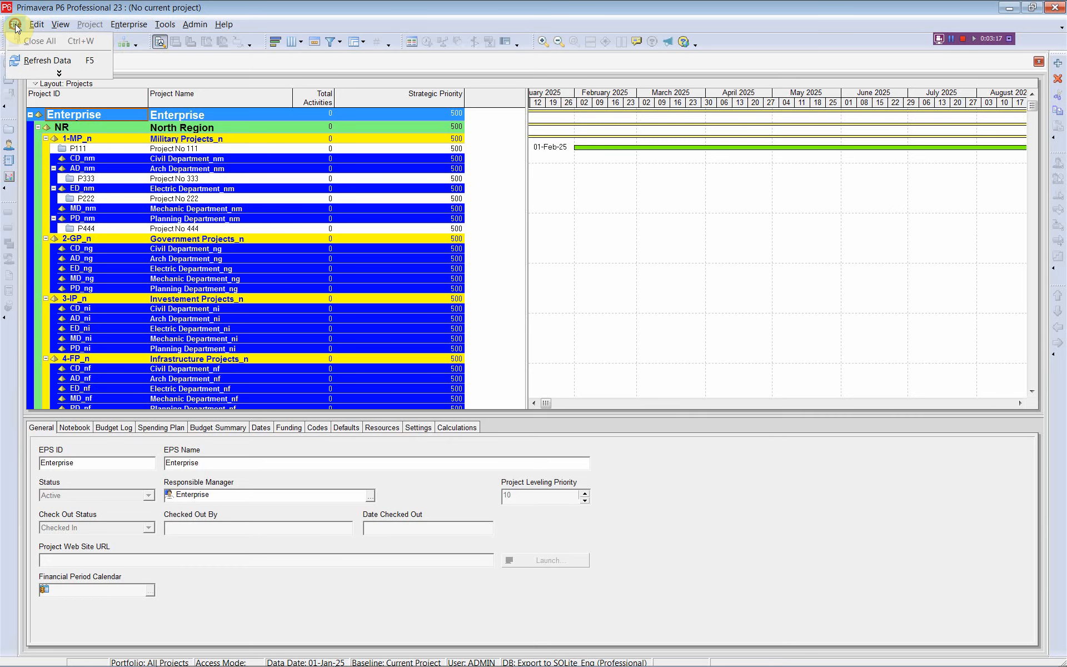
{"action": "left_click", "coordinate": [43, 61]}
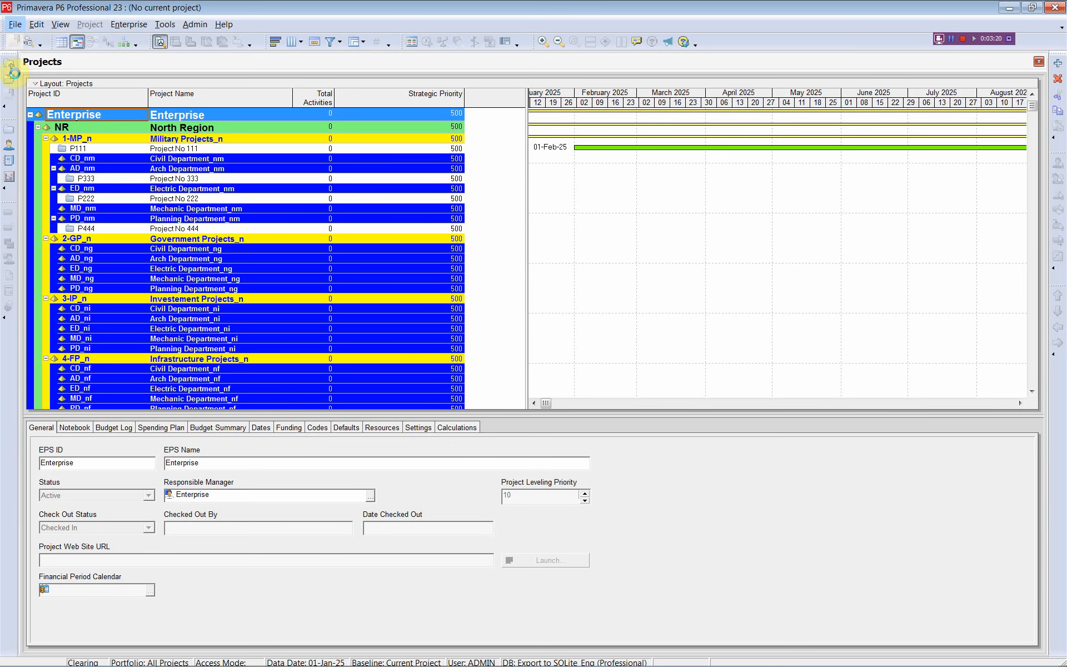
- Review the enterprise resource code values under Classification, Contractor, Department, Location and Plant, and close the Resource Codes dialog
{"action": "left_click", "coordinate": [128, 25]}
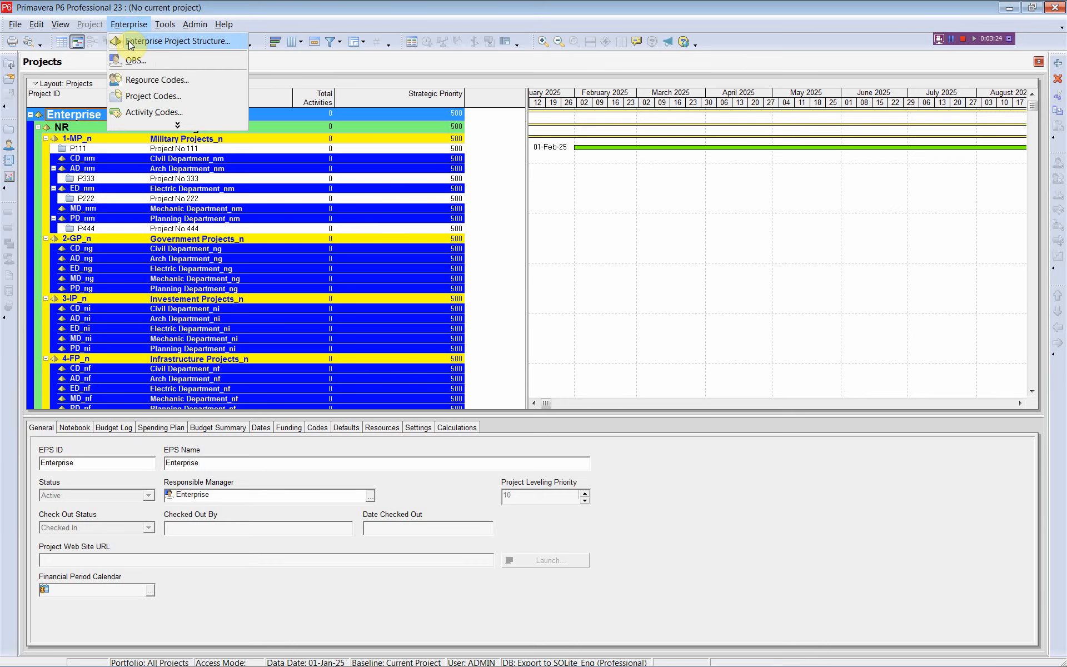
{"action": "left_click", "coordinate": [161, 84]}
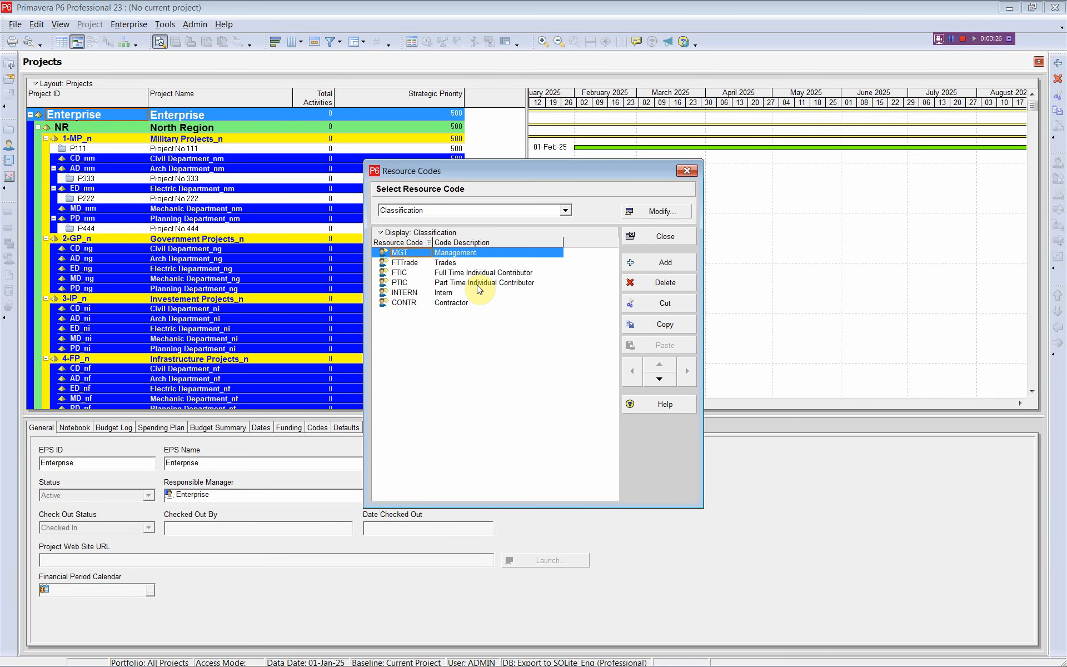
{"action": "left_click", "coordinate": [566, 211]}
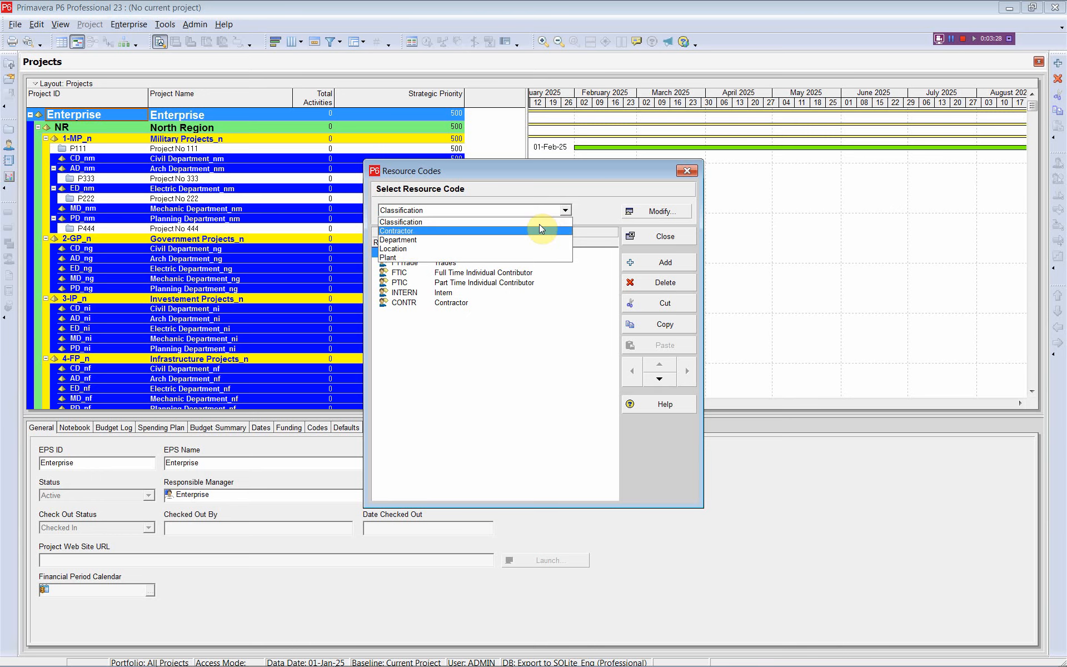
{"action": "left_click", "coordinate": [539, 224]}
{"action": "left_click", "coordinate": [565, 211]}
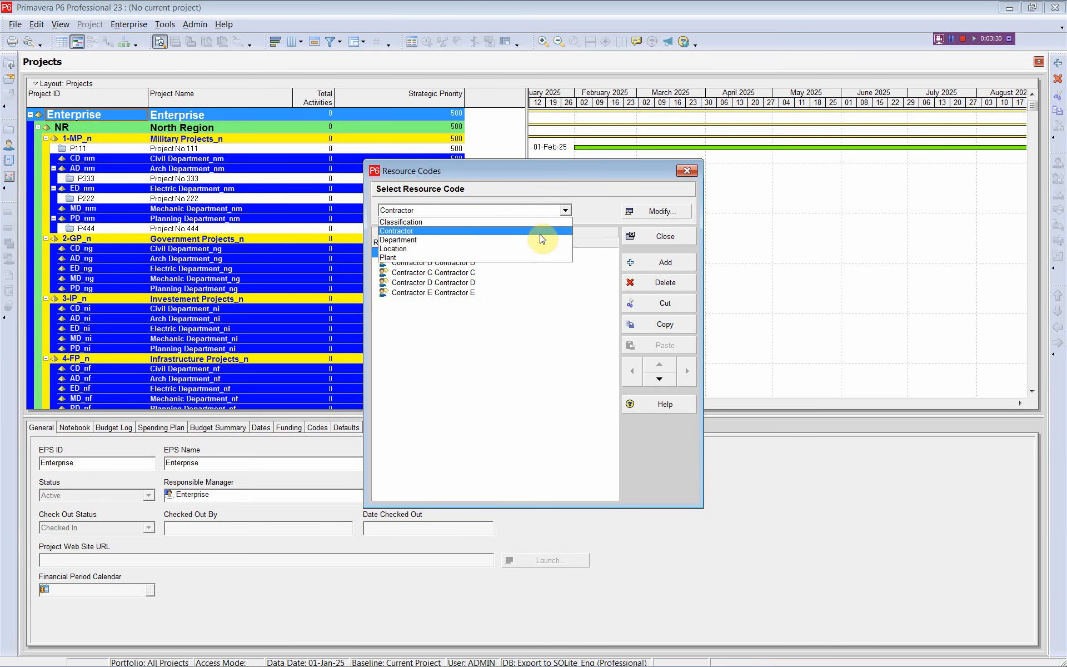
{"action": "left_click", "coordinate": [540, 236]}
{"action": "left_click", "coordinate": [564, 211]}
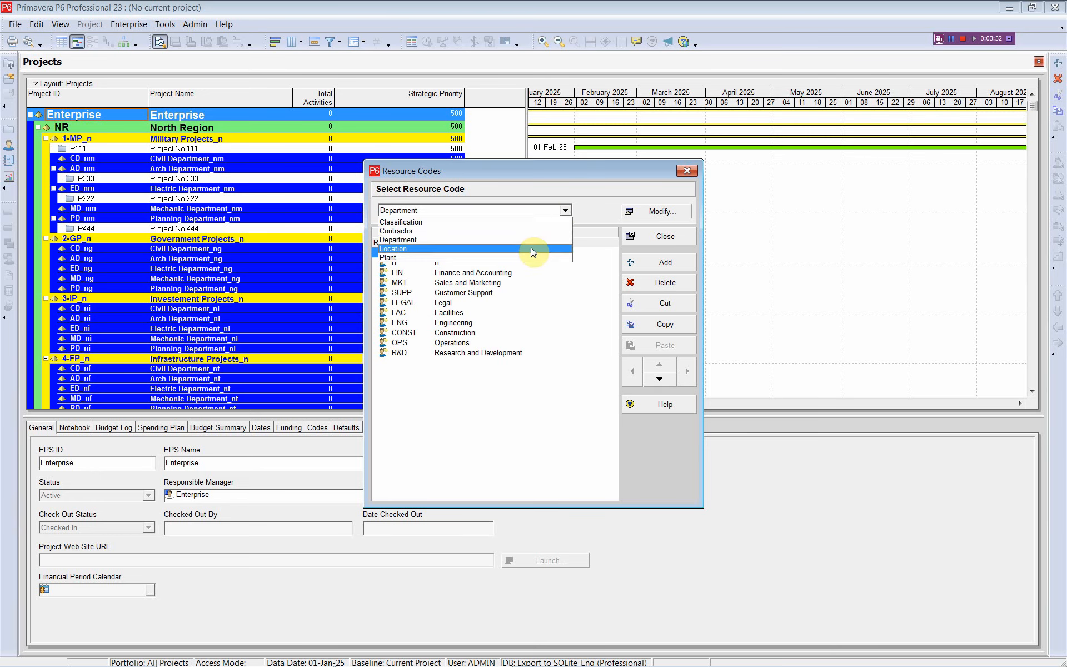
{"action": "left_click", "coordinate": [531, 248]}
{"action": "left_click", "coordinate": [565, 211]}
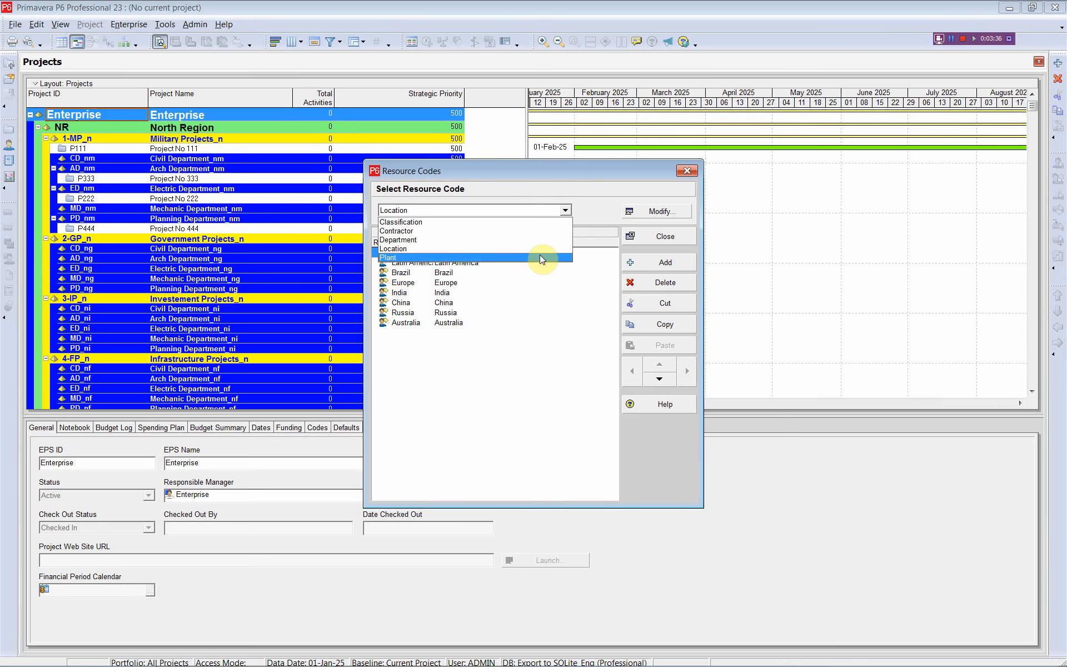
{"action": "left_click", "coordinate": [539, 257]}
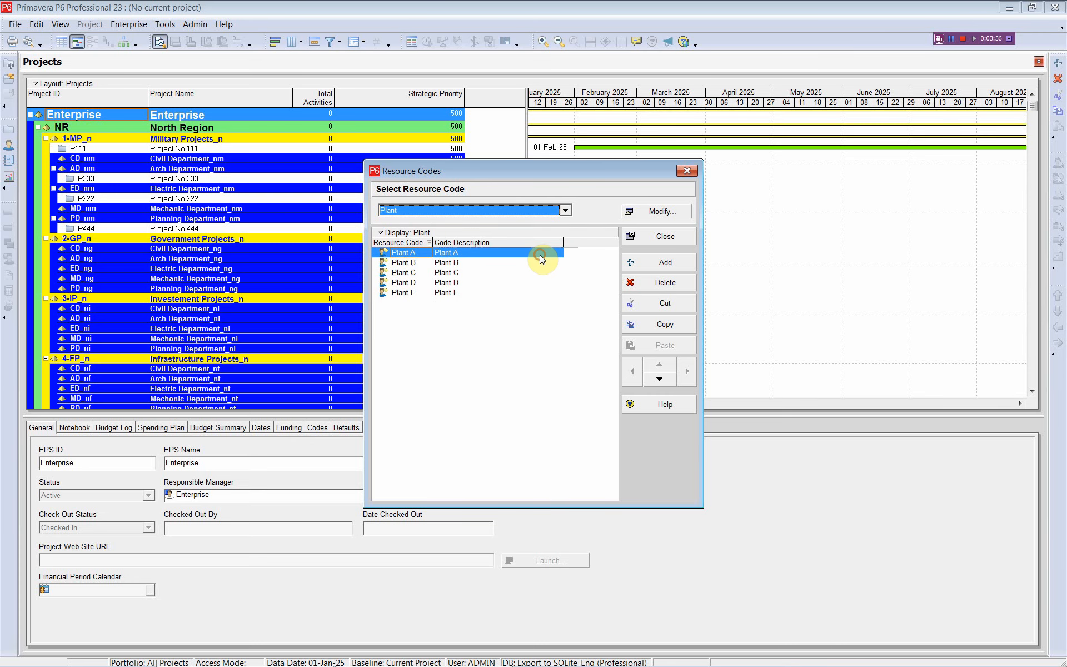
{"action": "left_click", "coordinate": [686, 172]}
- Return to the SDK Magic Tool workbook in Excel and examine the DELETE ? column for the Department code type and its code values
{"action": "key", "text": "alt+Tab"}
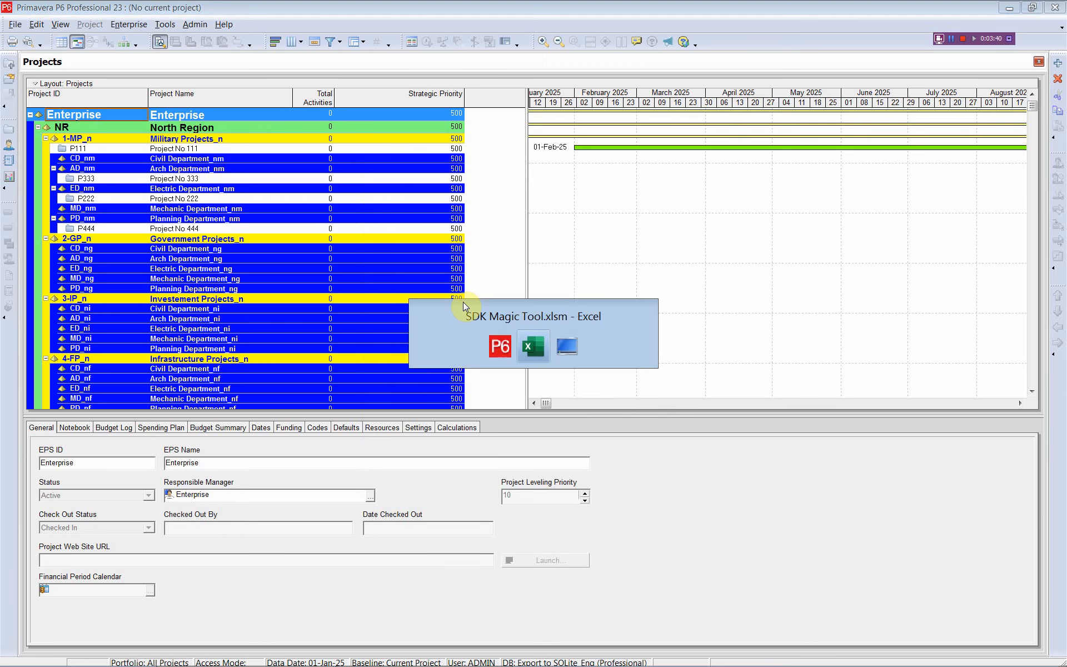
{"action": "left_click", "coordinate": [76, 167]}
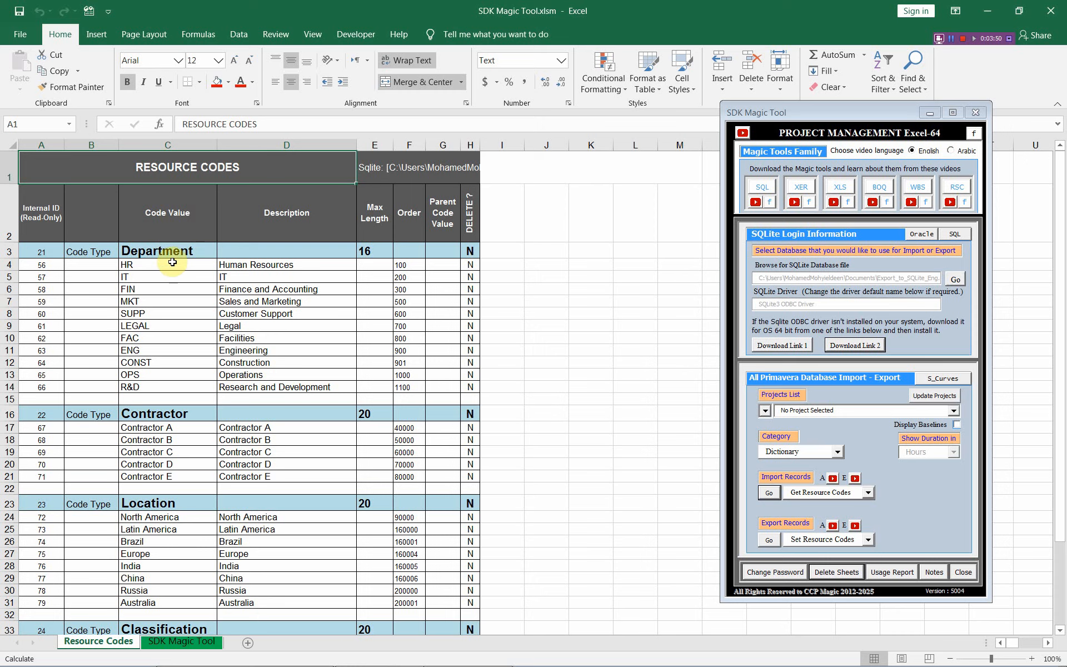
{"action": "left_click", "coordinate": [466, 253]}
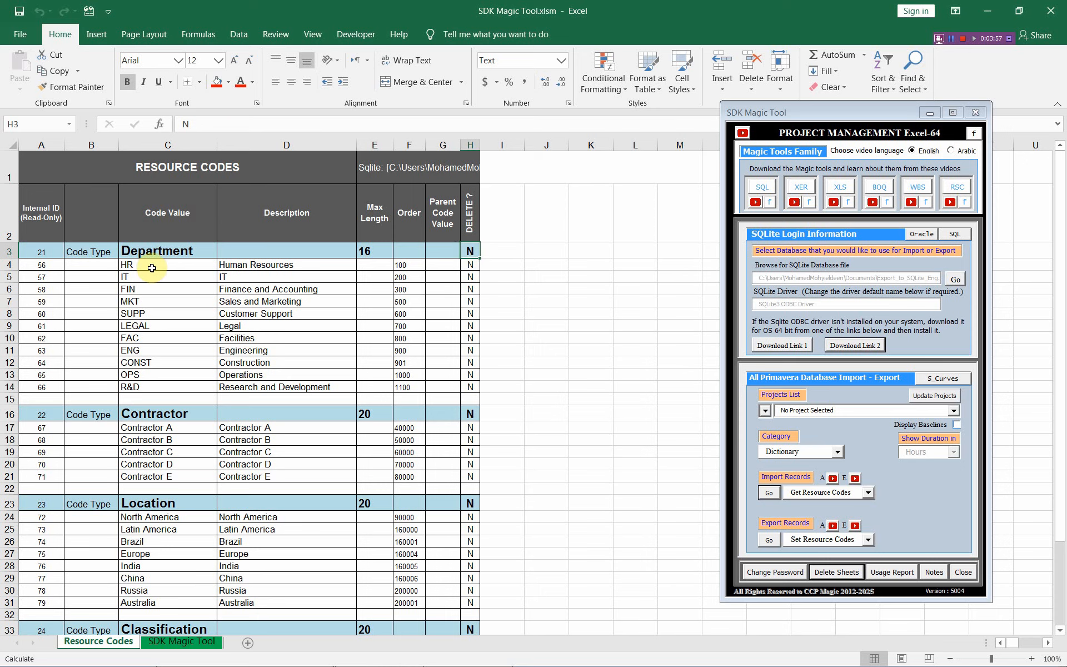
{"action": "left_click_drag", "start_coordinate": [151, 267], "coordinate": [155, 386]}
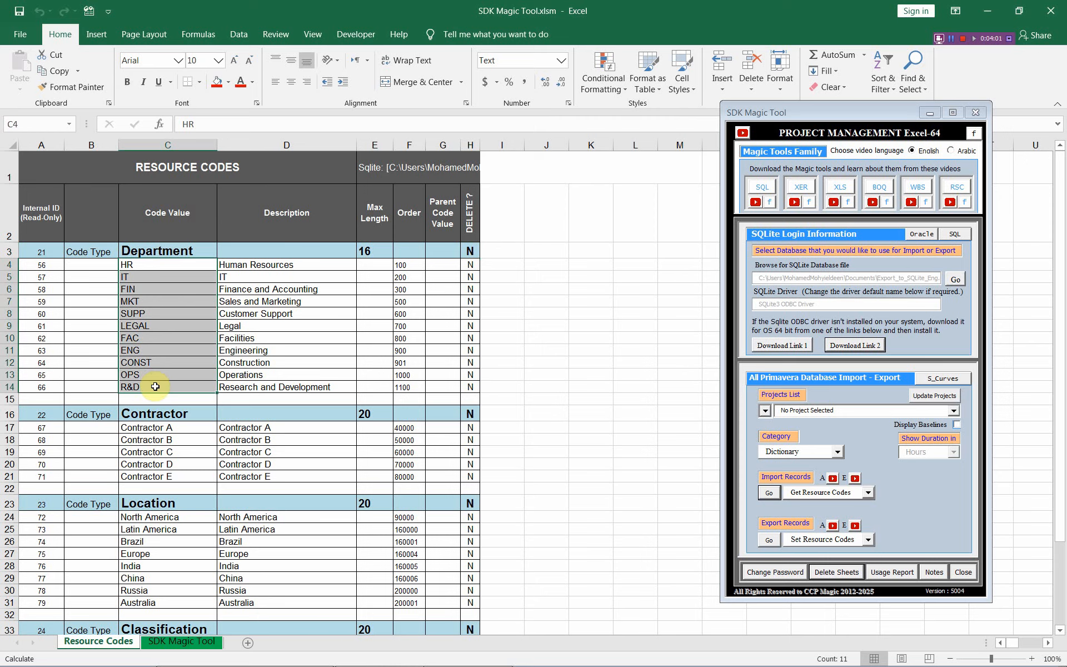
{"action": "left_click", "coordinate": [470, 314]}
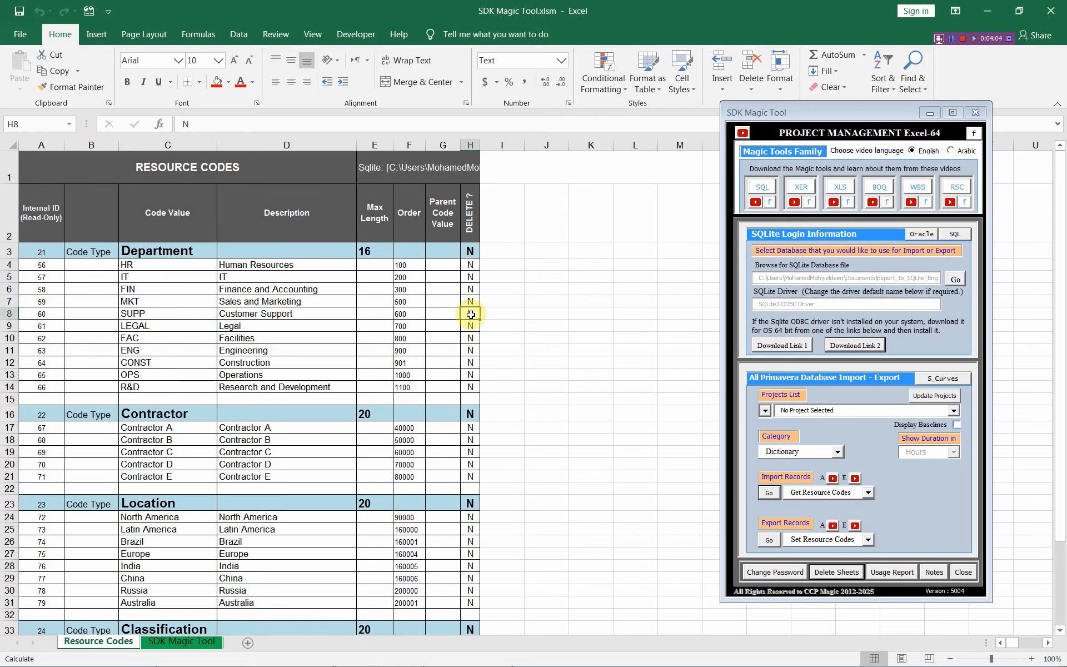
{"action": "left_click", "coordinate": [5, 312]}
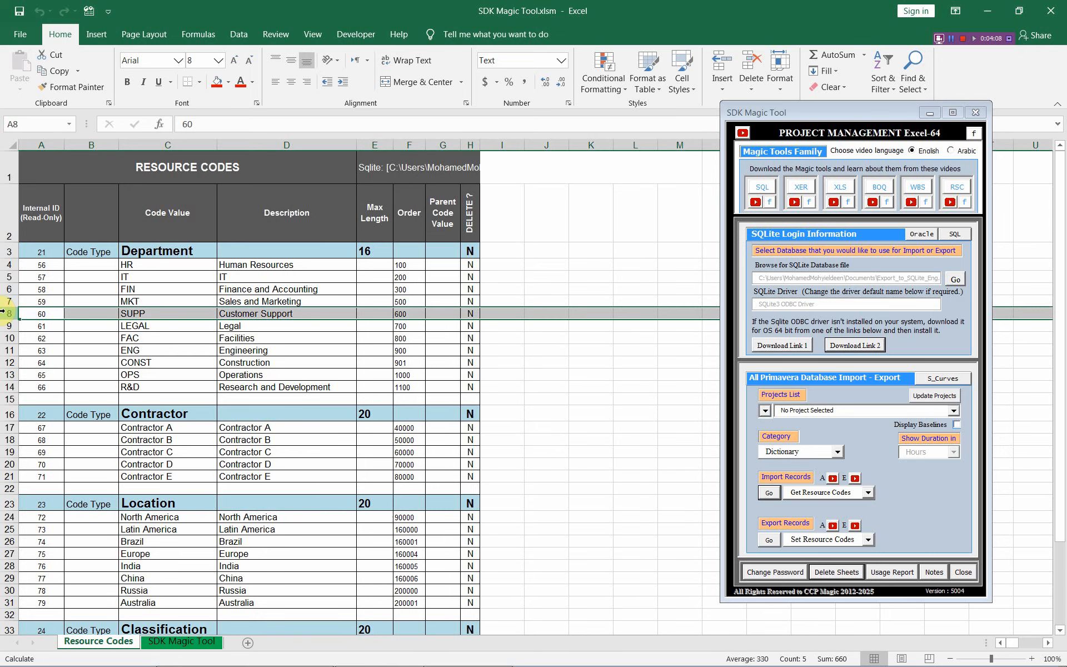
{"action": "left_click", "coordinate": [147, 250]}
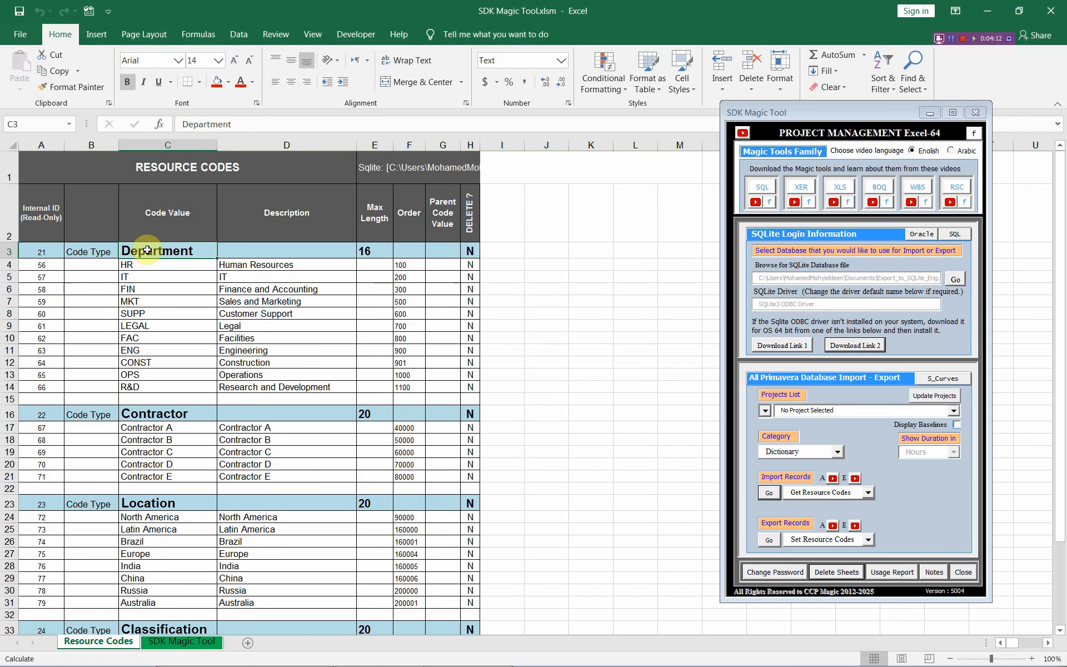
- Mark the Contractor, Location, Classification and Plant code types for deletion by entering y in their DELETE ? cells
{"action": "scroll", "coordinate": [148, 252], "scroll_direction": "down", "scroll_amount": 5}
{"action": "scroll", "coordinate": [147, 252], "scroll_direction": "up", "scroll_amount": 5}
{"action": "scroll", "coordinate": [147, 252], "scroll_direction": "down", "scroll_amount": 6}
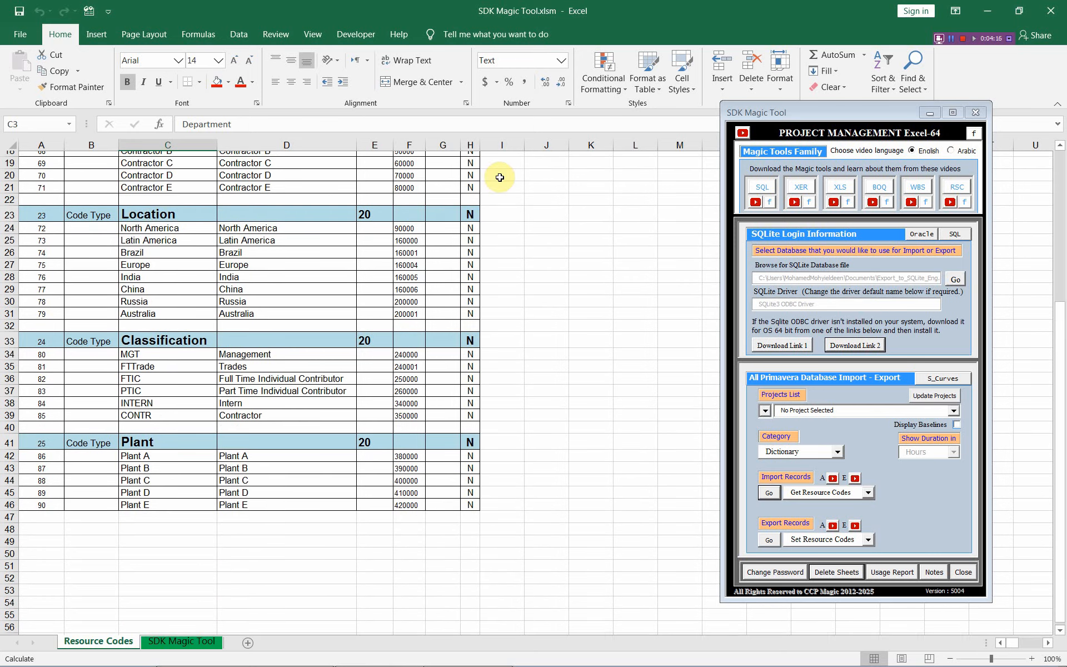
{"action": "scroll", "coordinate": [464, 200], "scroll_direction": "up", "scroll_amount": 2}
{"action": "left_click", "coordinate": [469, 197]}
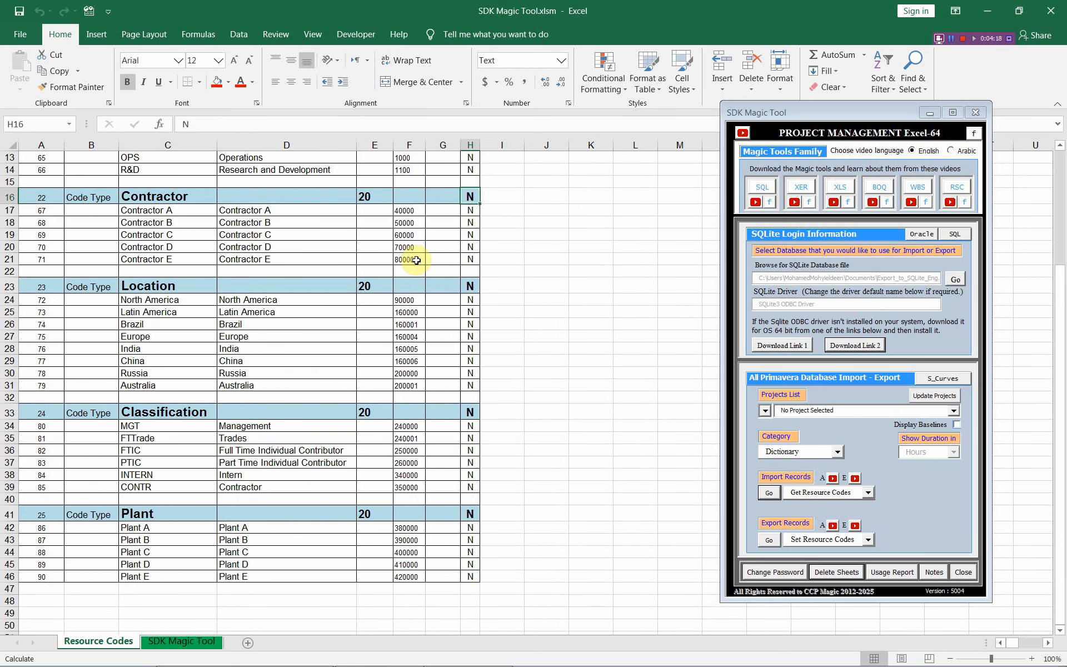
{"action": "type", "text": "y"}
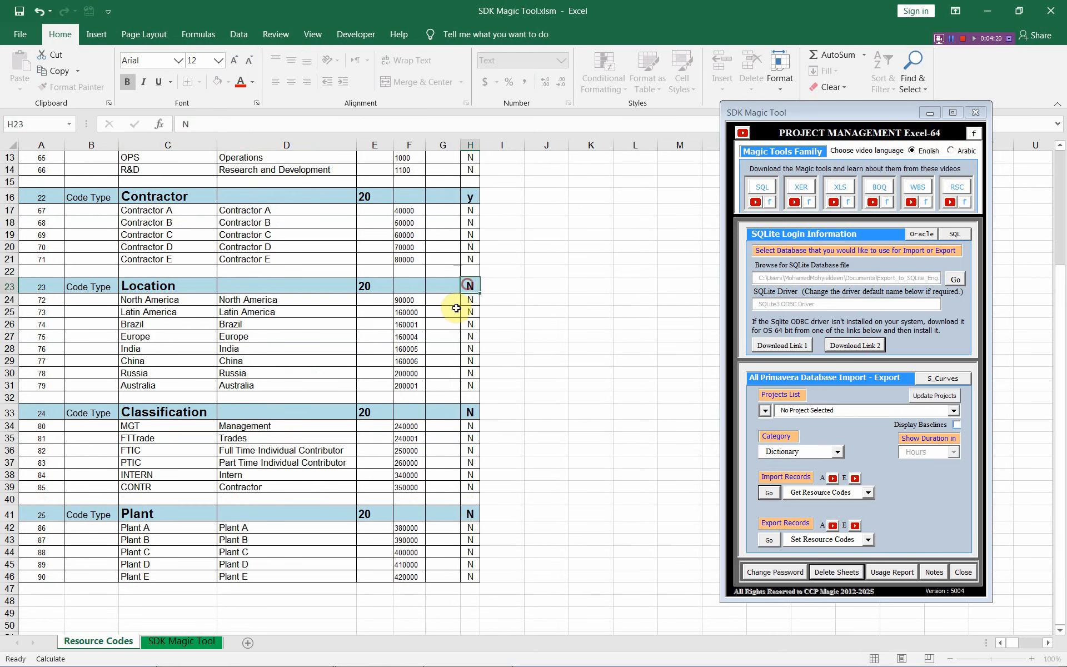
{"action": "left_click", "coordinate": [470, 286]}
{"action": "type", "text": "y"}
{"action": "left_click", "coordinate": [474, 412]}
{"action": "type", "text": "y"}
{"action": "left_click", "coordinate": [468, 514]}
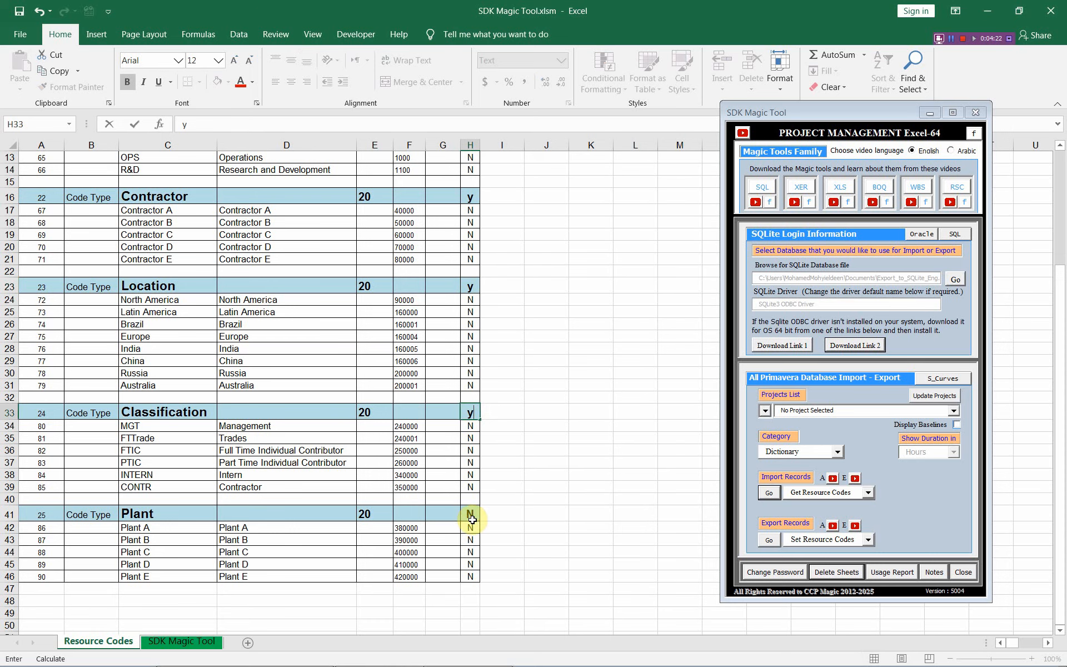
{"action": "key", "text": "Tab"}
{"action": "left_click", "coordinate": [465, 515]}
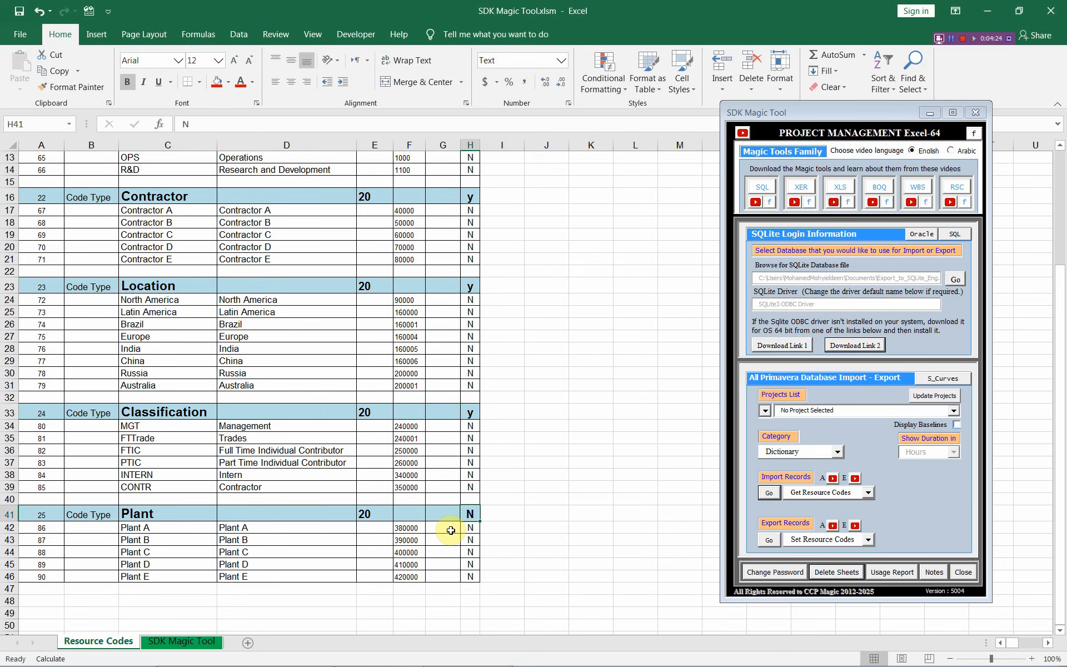
{"action": "left_click", "coordinate": [436, 488]}
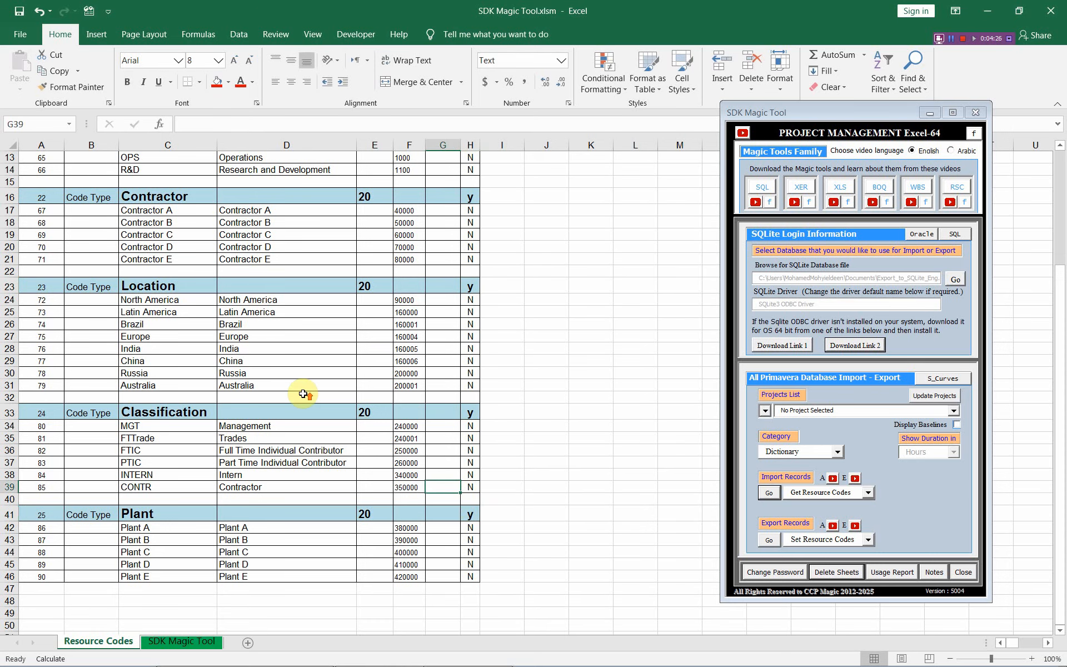
- Export with Set Resource Codes, agreeing to permanently delete the marked code types with their values, and re-import the resource codes
{"action": "scroll", "coordinate": [303, 393], "scroll_direction": "up", "scroll_amount": 4}
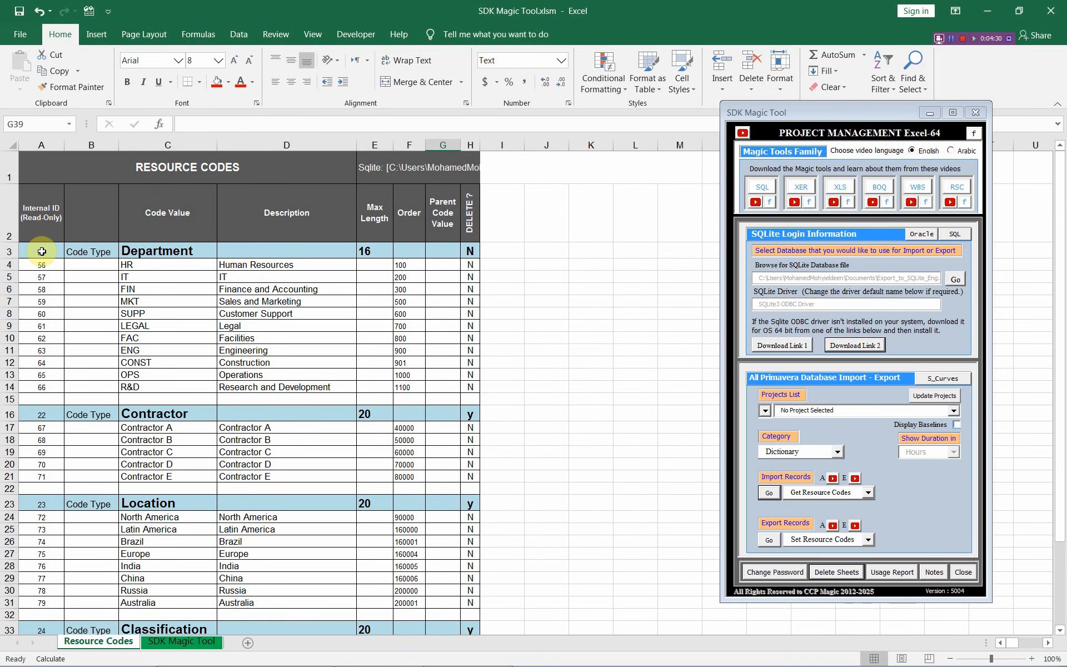
{"action": "left_click_drag", "start_coordinate": [42, 251], "coordinate": [289, 251]}
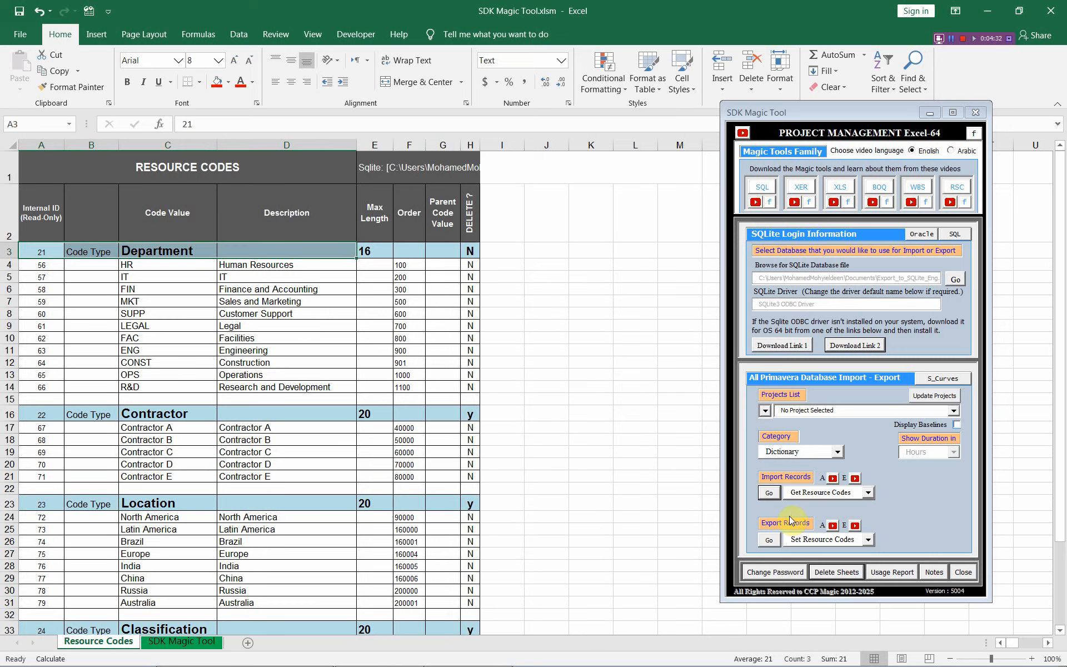
{"action": "left_click", "coordinate": [767, 541]}
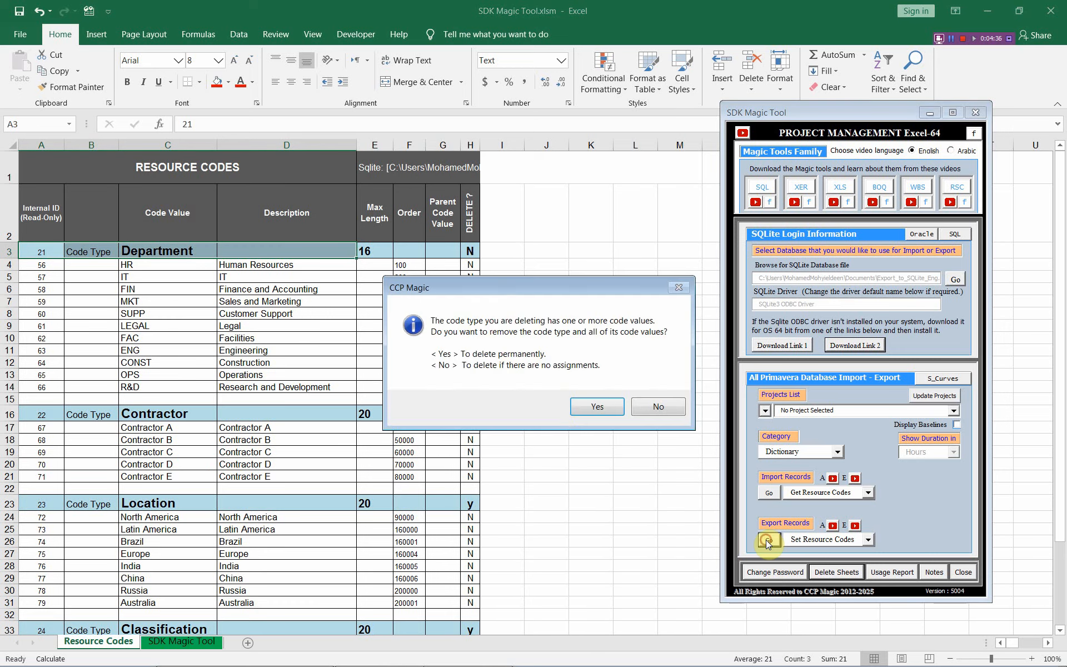
{"action": "left_click", "coordinate": [597, 407]}
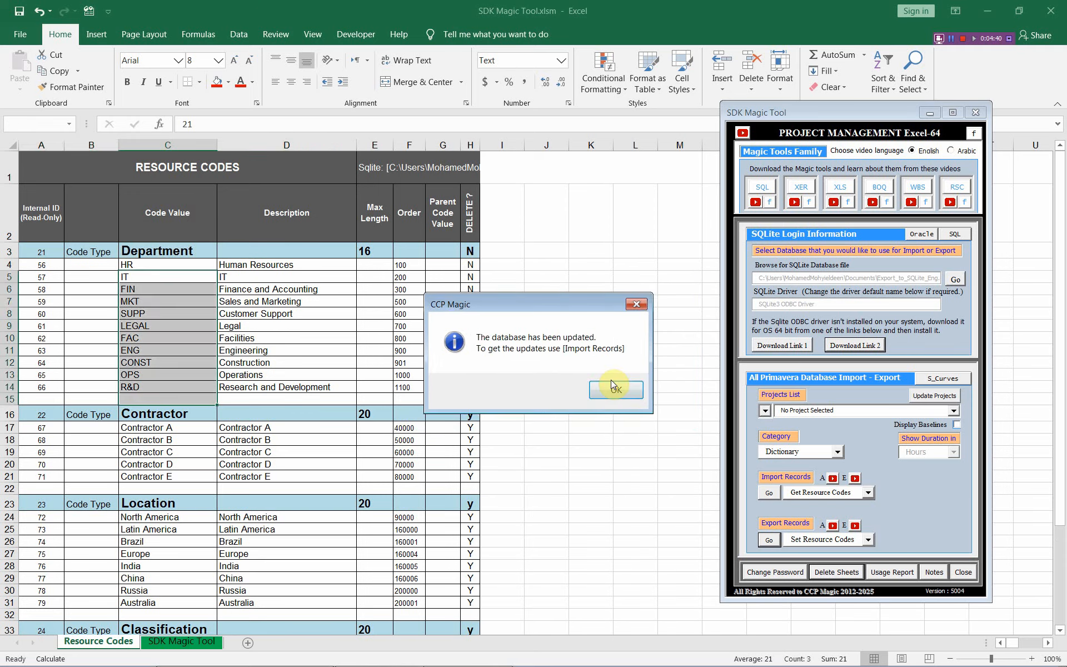
{"action": "left_click", "coordinate": [611, 379]}
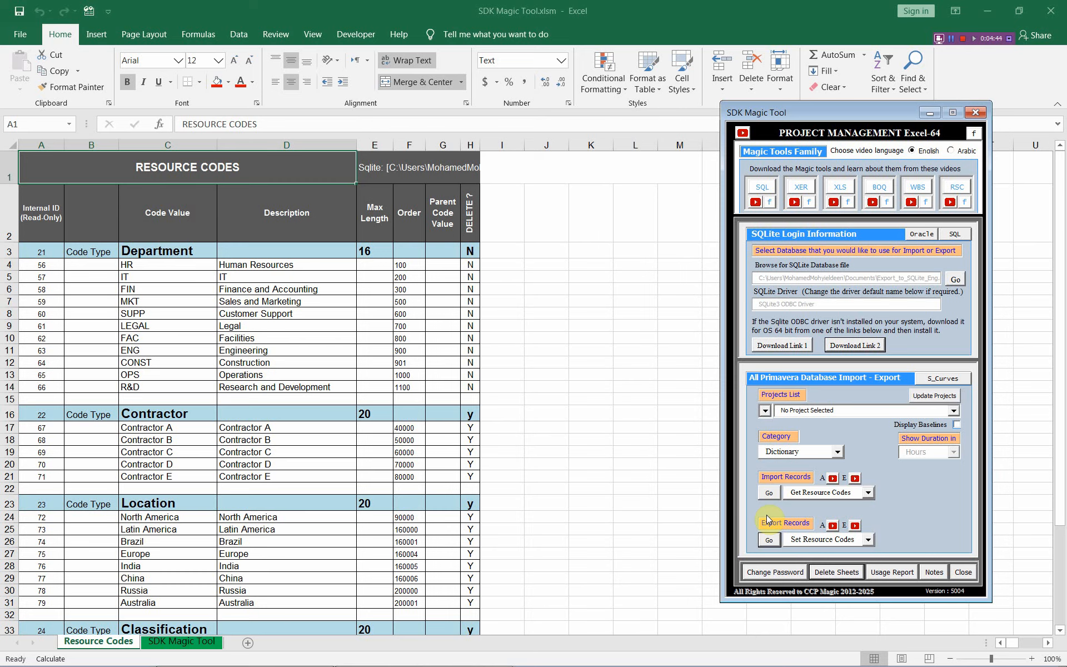
{"action": "left_click", "coordinate": [770, 492]}
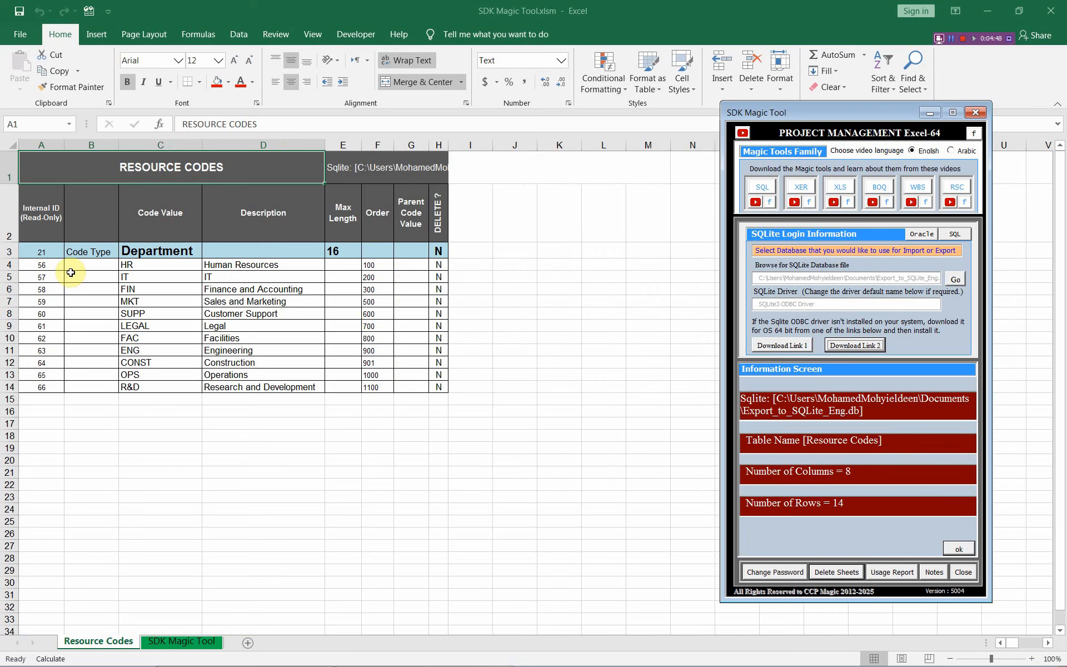
{"action": "left_click", "coordinate": [49, 251]}
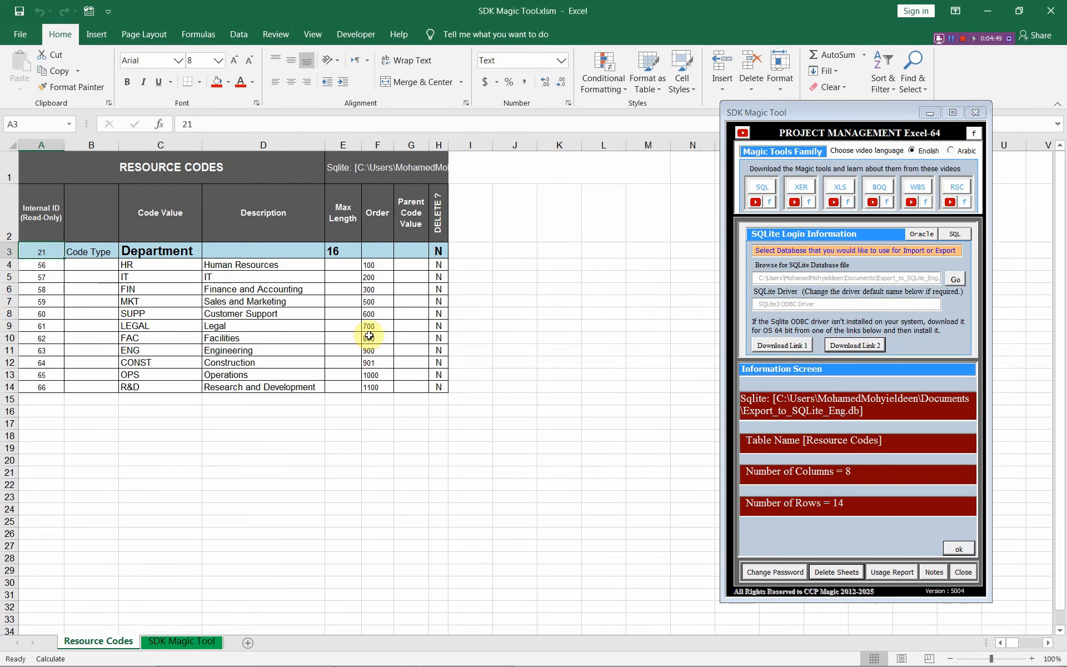
- Mark the Department code values from LEGAL down to R&D for deletion by filling their DELETE ? cells with y
{"action": "left_click", "coordinate": [434, 331]}
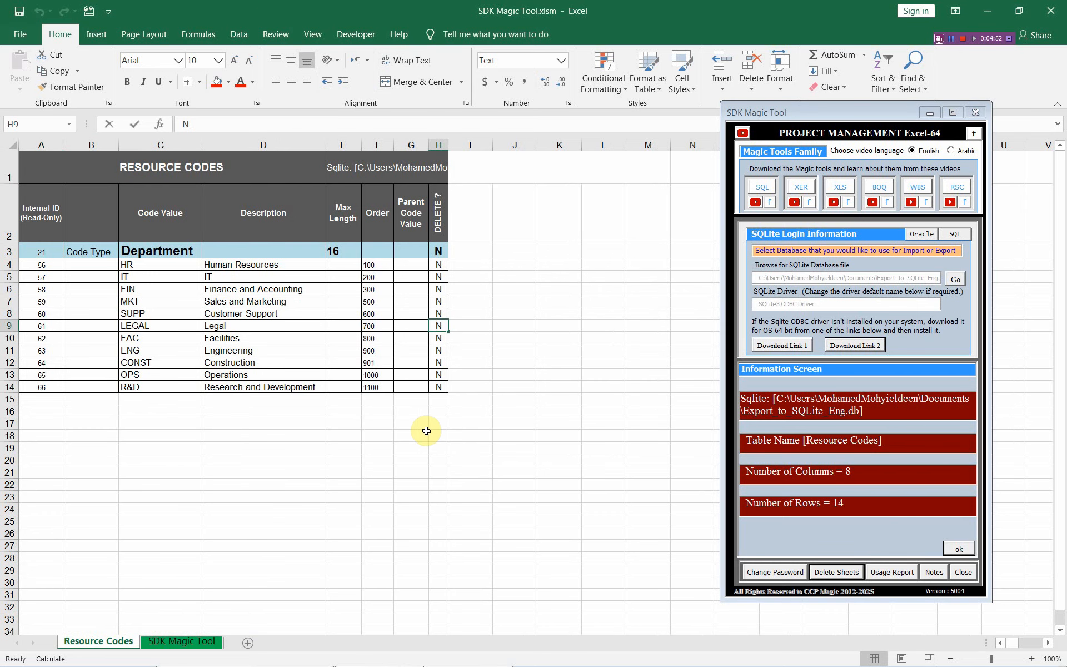
{"action": "type", "text": "y"}
{"action": "key", "text": "Return"}
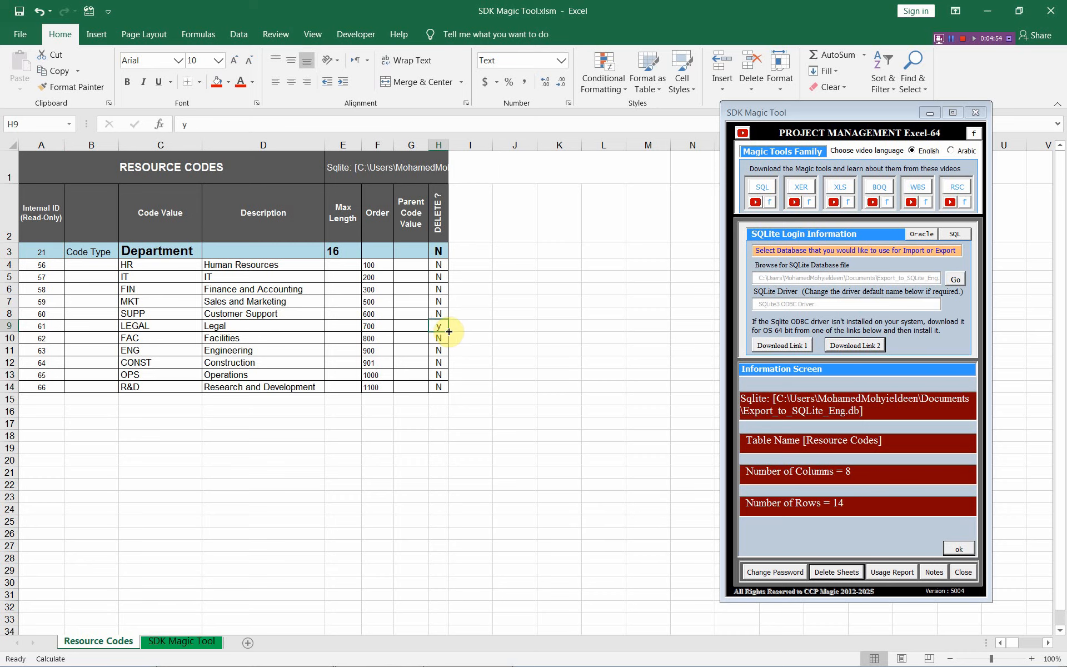
{"action": "double_click", "coordinate": [449, 332]}
{"action": "left_click", "coordinate": [440, 328]}
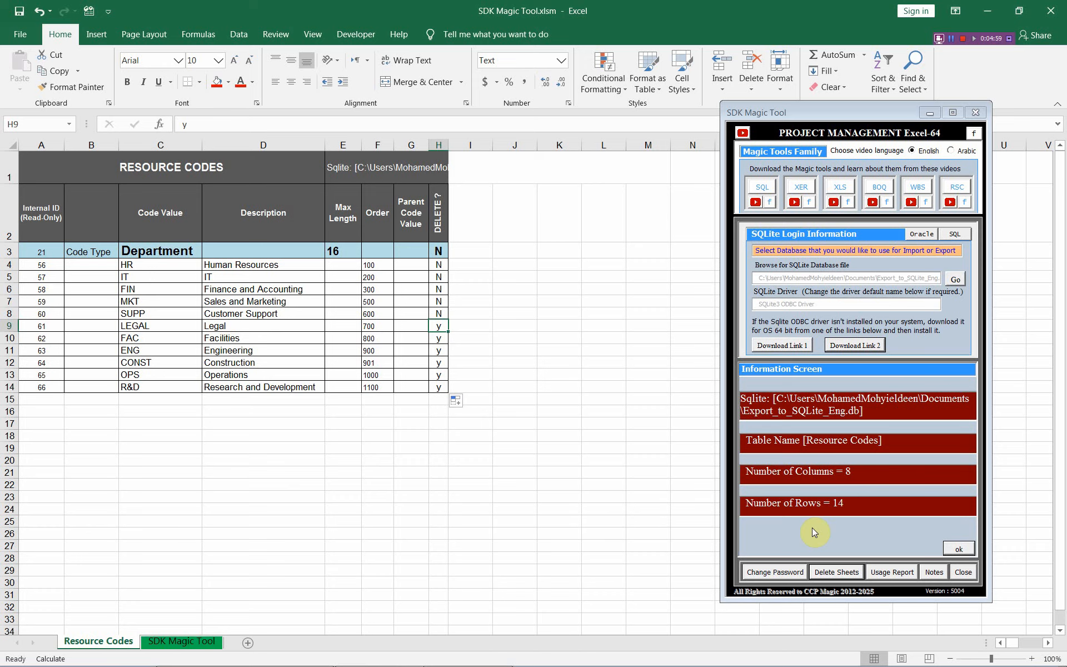
- Export the marked Department value deletions with Set Resource Codes, and re-import the table with Get Resource Codes
{"action": "left_click", "coordinate": [960, 549]}
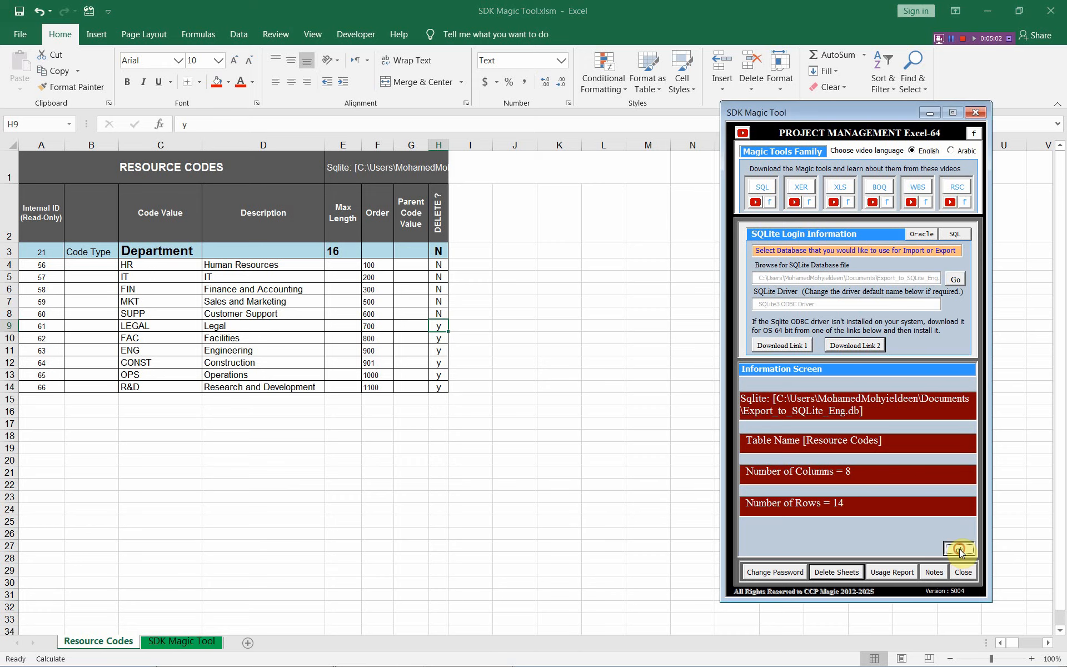
{"action": "left_click", "coordinate": [770, 539]}
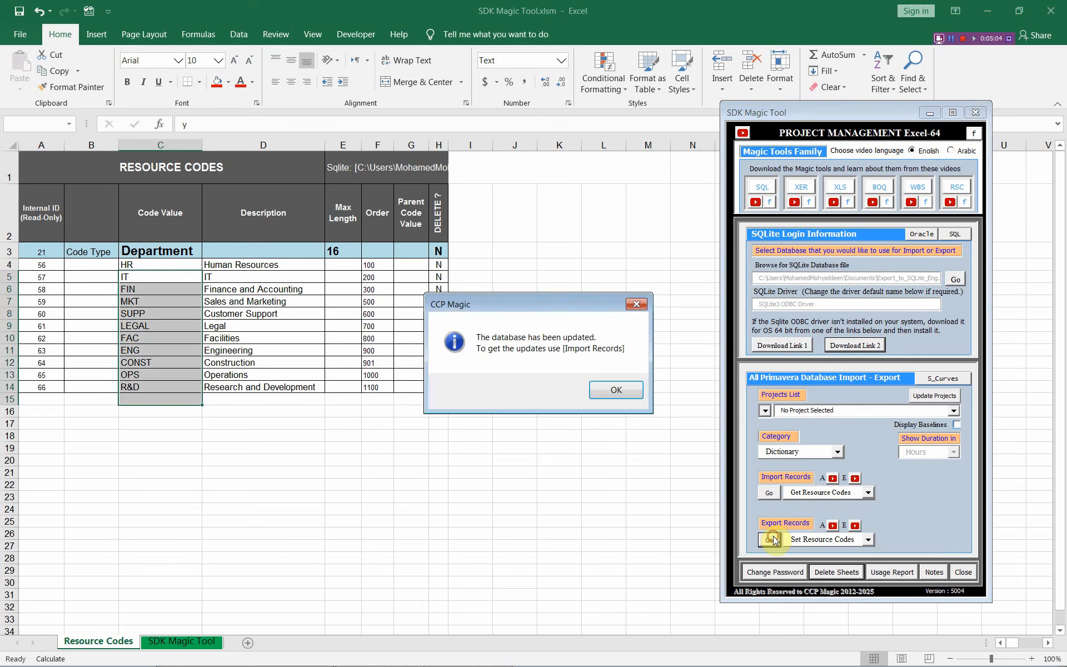
{"action": "left_click", "coordinate": [616, 389]}
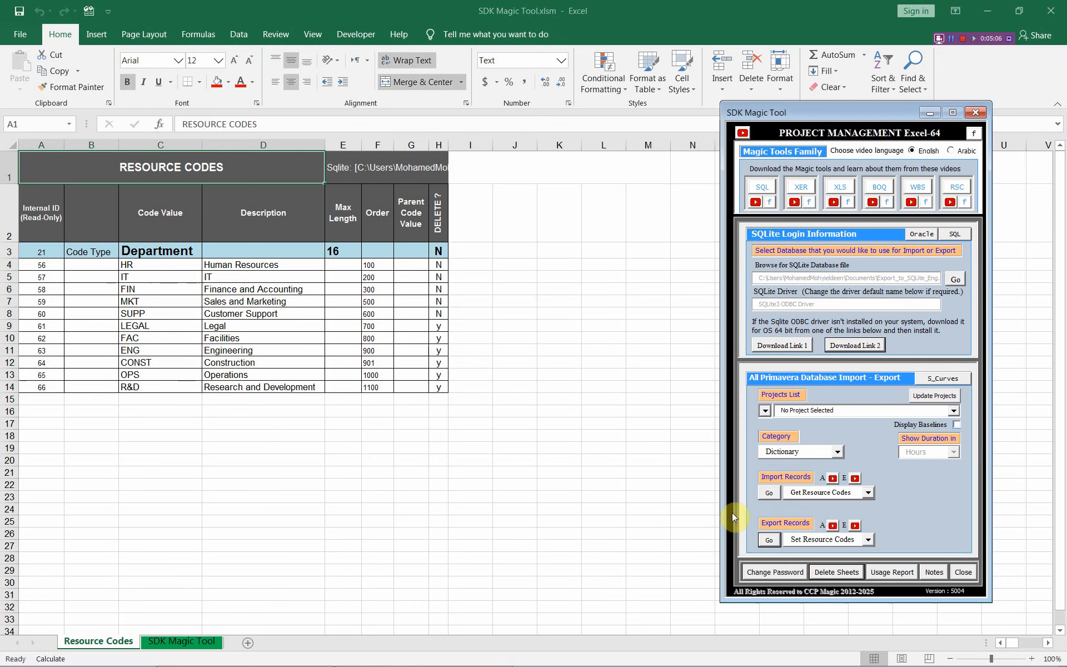
{"action": "left_click", "coordinate": [768, 493]}
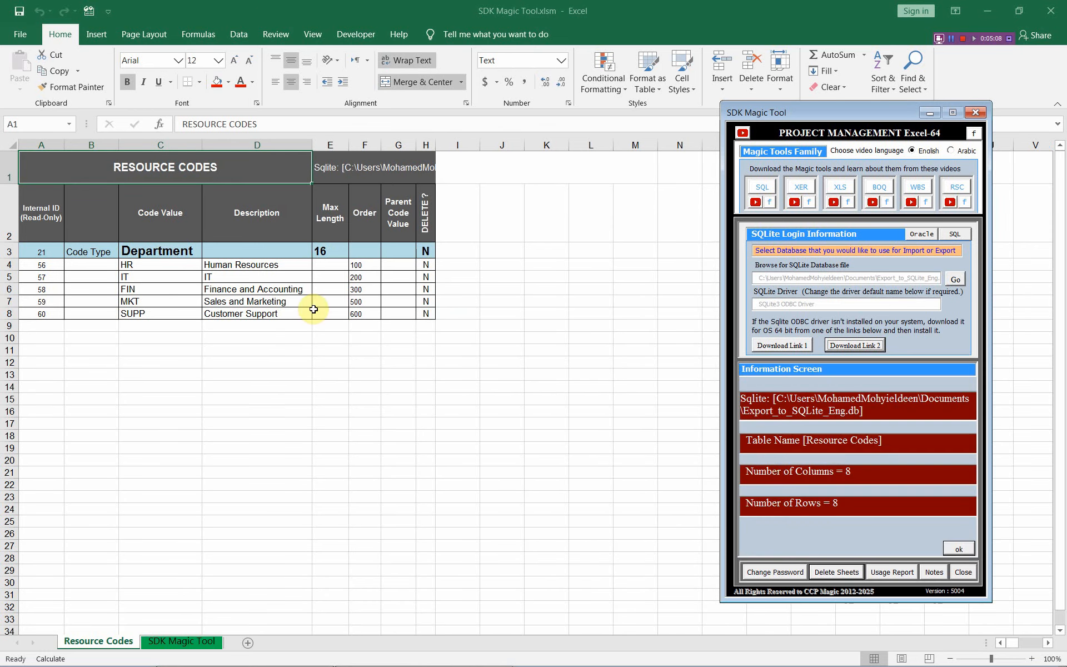
{"action": "left_click", "coordinate": [54, 251]}
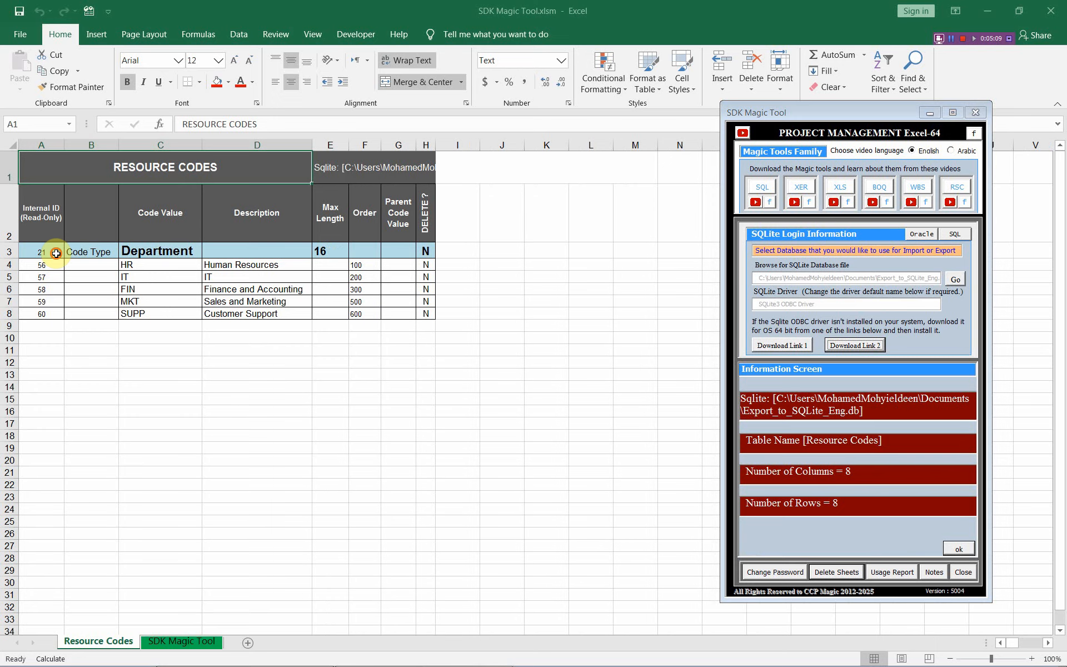
{"action": "left_click", "coordinate": [959, 549]}
- Switch to Primavera P6 and refresh its data from the database
{"action": "key", "text": "alt+Tab"}
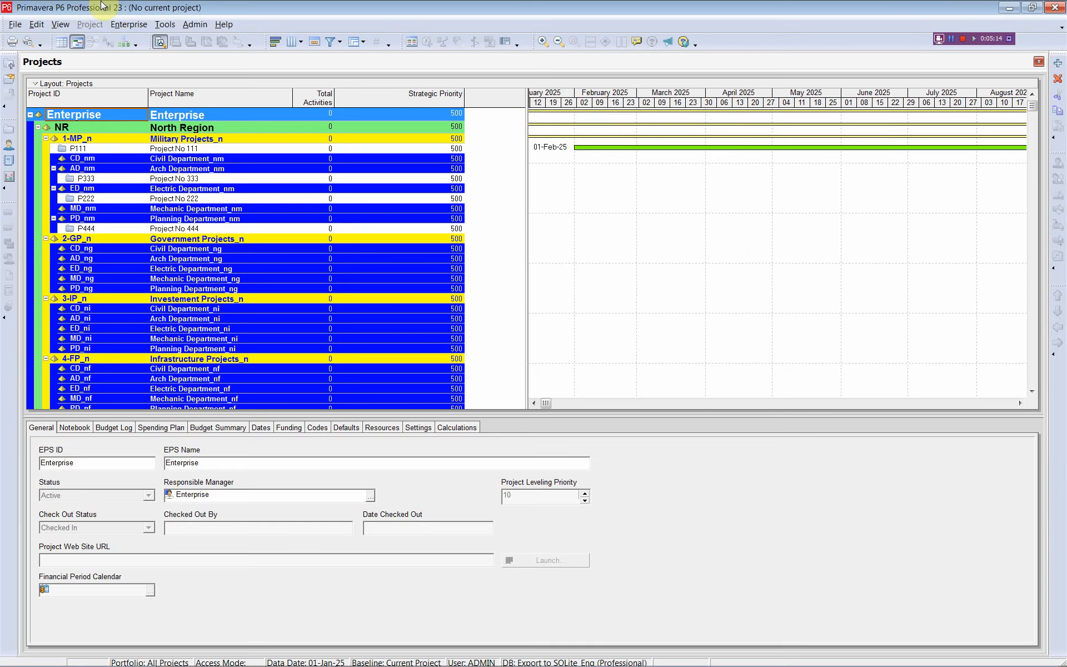
{"action": "left_click", "coordinate": [15, 26]}
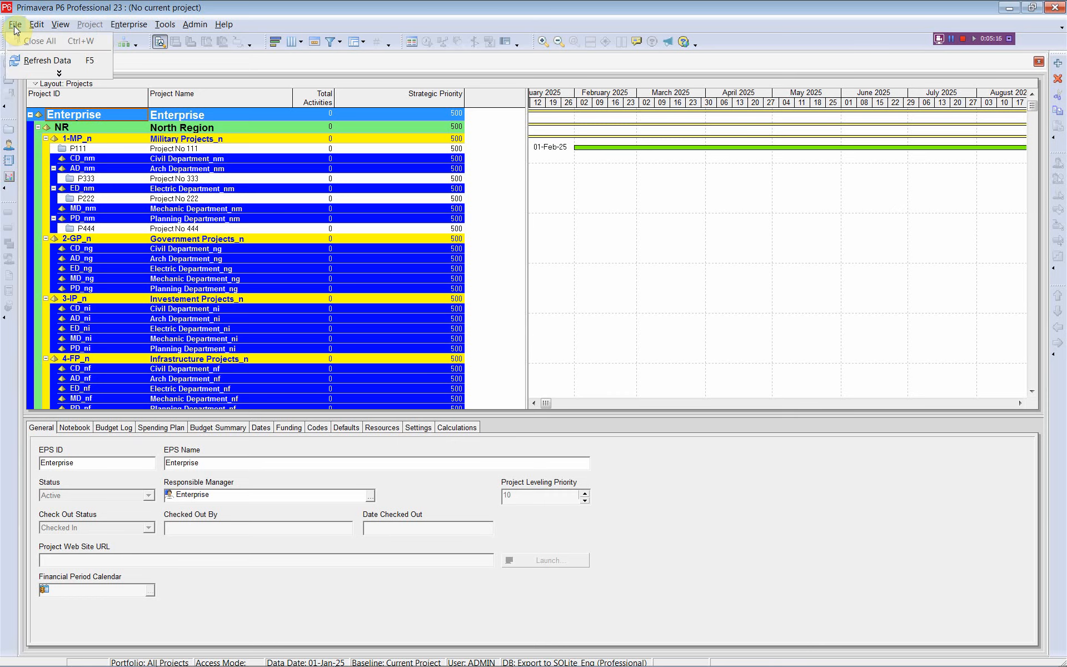
{"action": "left_click", "coordinate": [39, 65]}
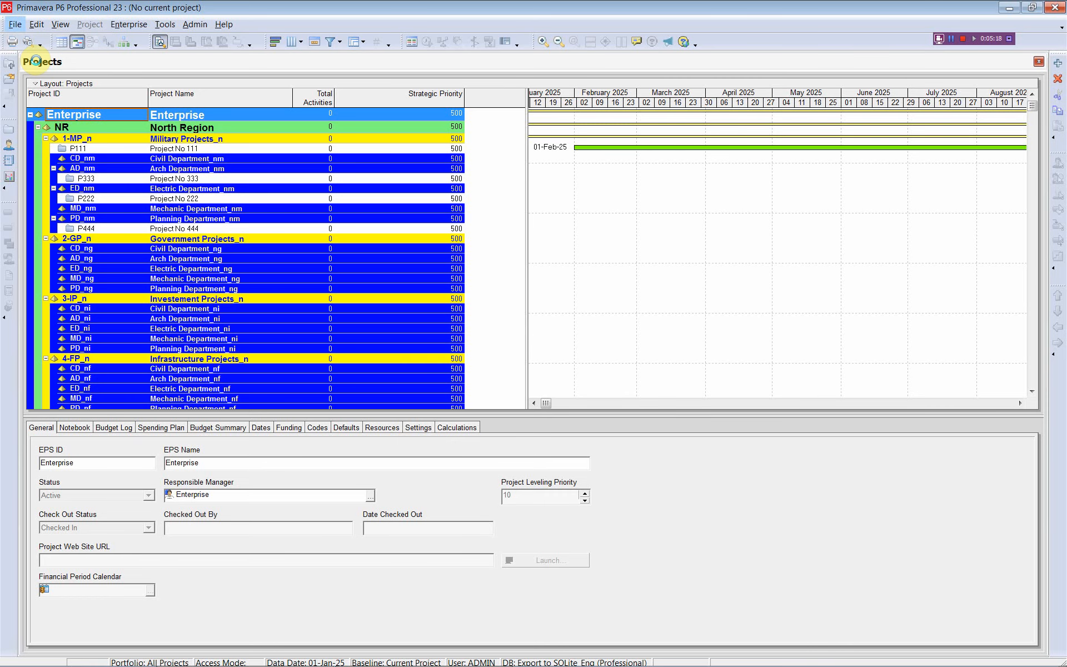
- Examine the available code types and the Department values in P6's Resource Codes, and return to the SDK Magic Tool workbook in Excel
{"action": "left_click", "coordinate": [128, 25]}
{"action": "left_click", "coordinate": [142, 80]}
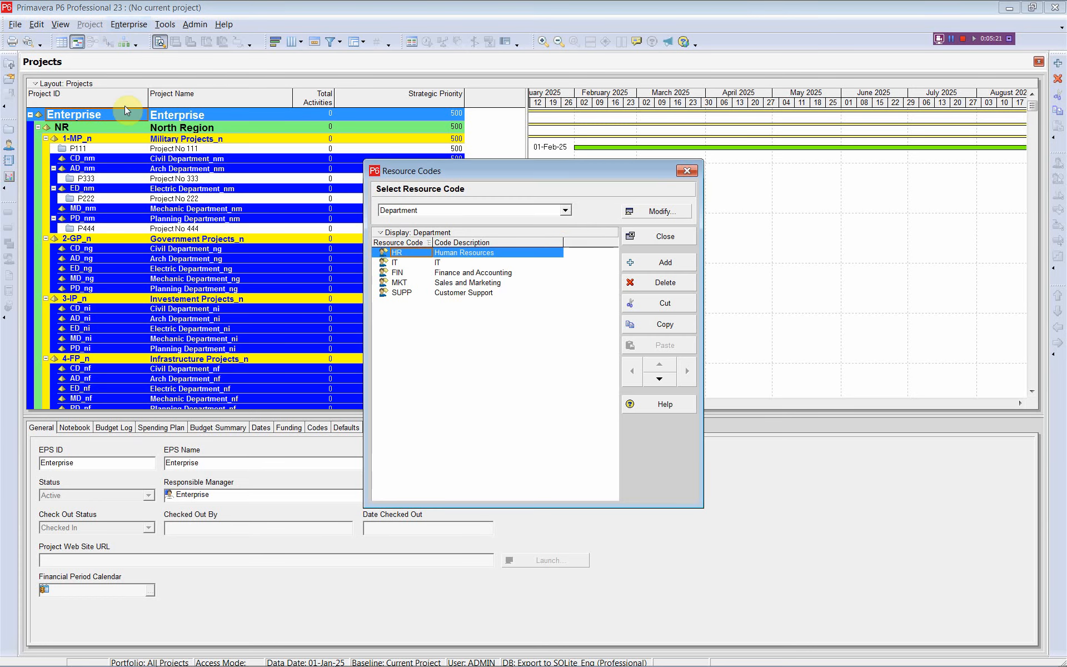
{"action": "left_click", "coordinate": [564, 212]}
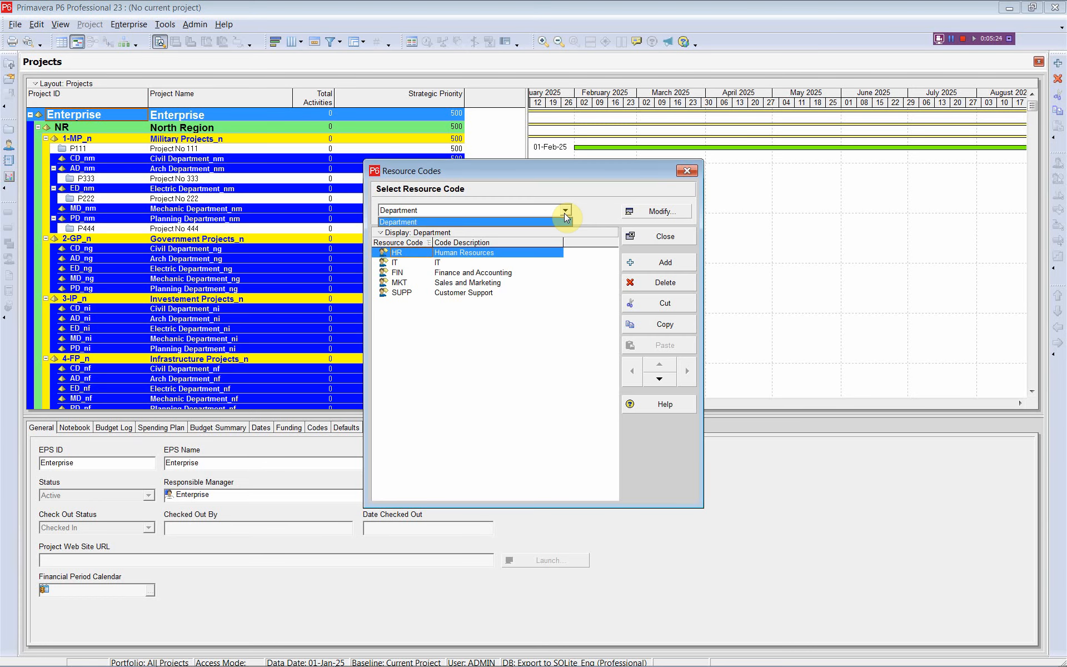
{"action": "left_click", "coordinate": [564, 213]}
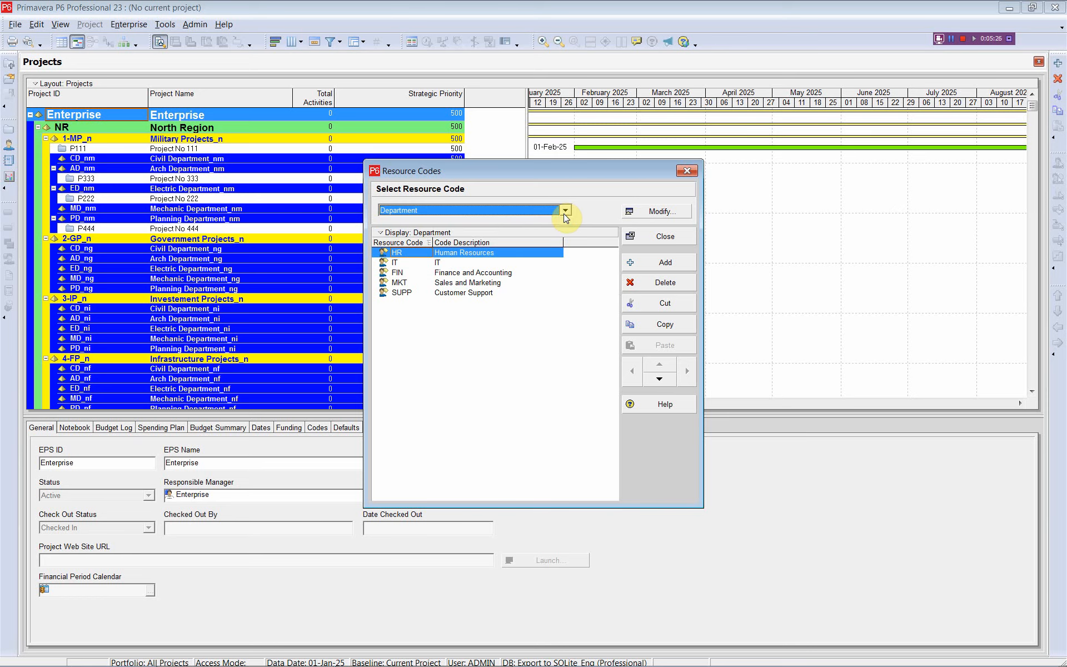
{"action": "left_click", "coordinate": [410, 272]}
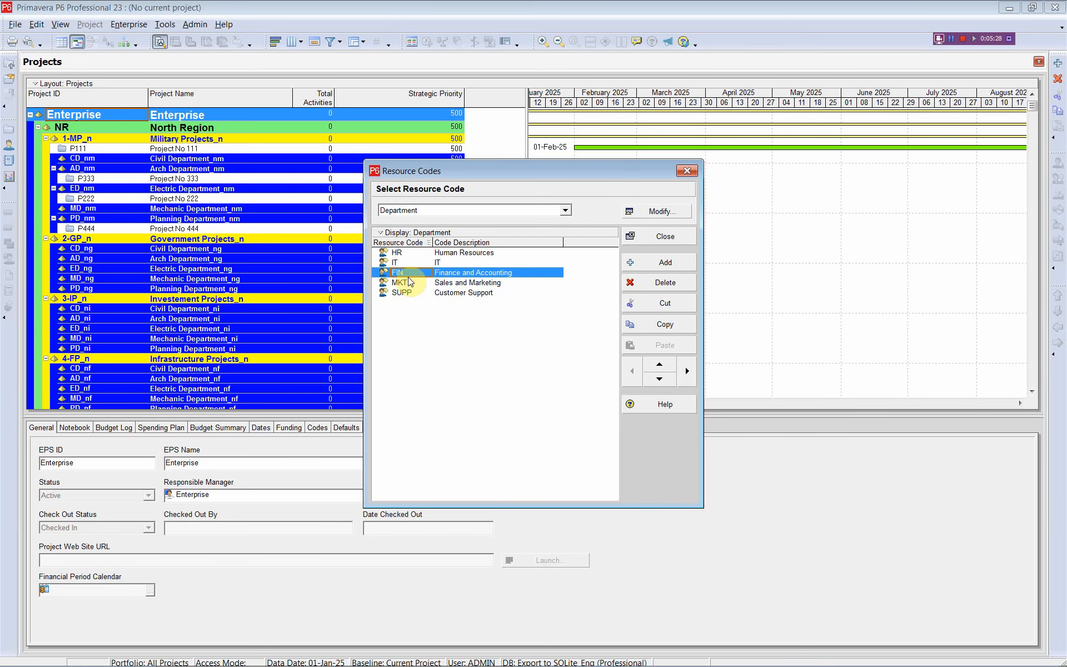
{"action": "left_click", "coordinate": [686, 171]}
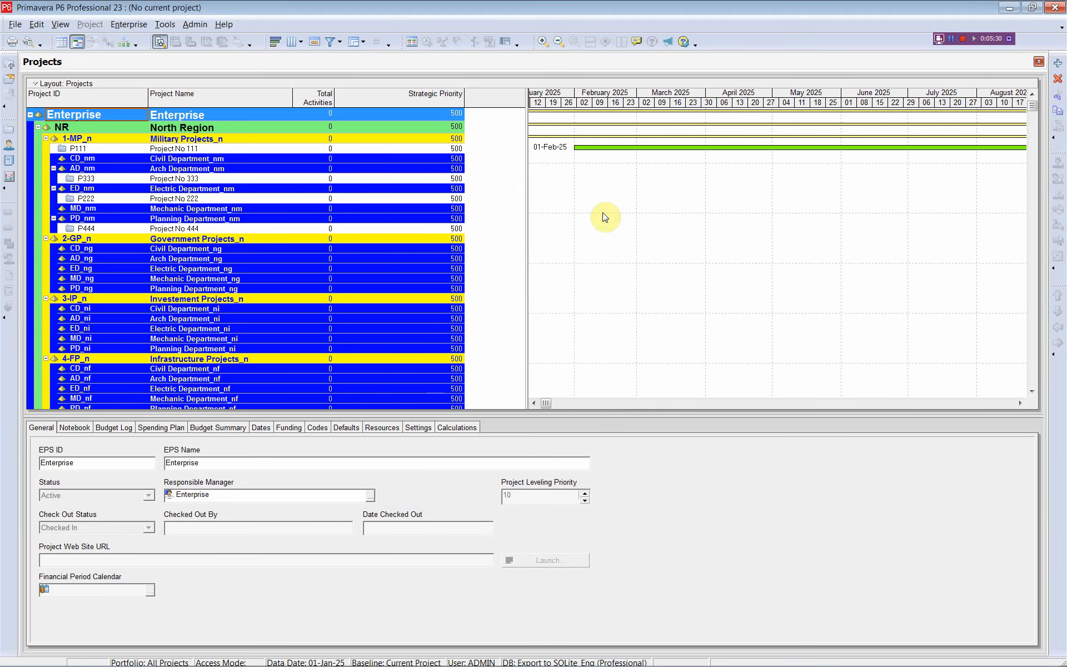
{"action": "key", "text": "alt+Tab"}
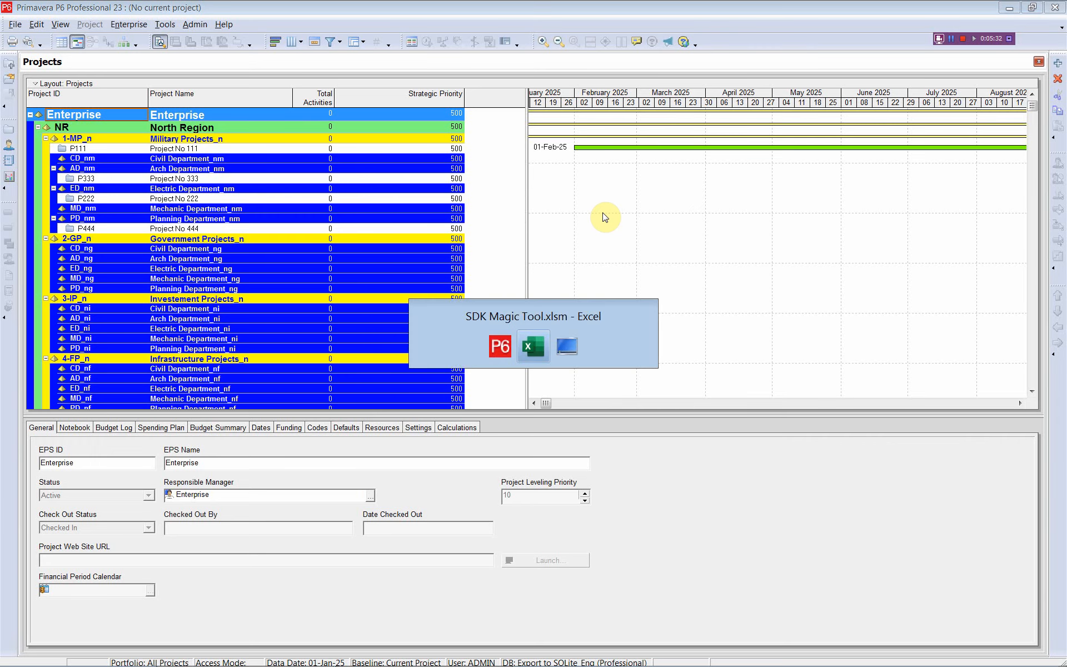